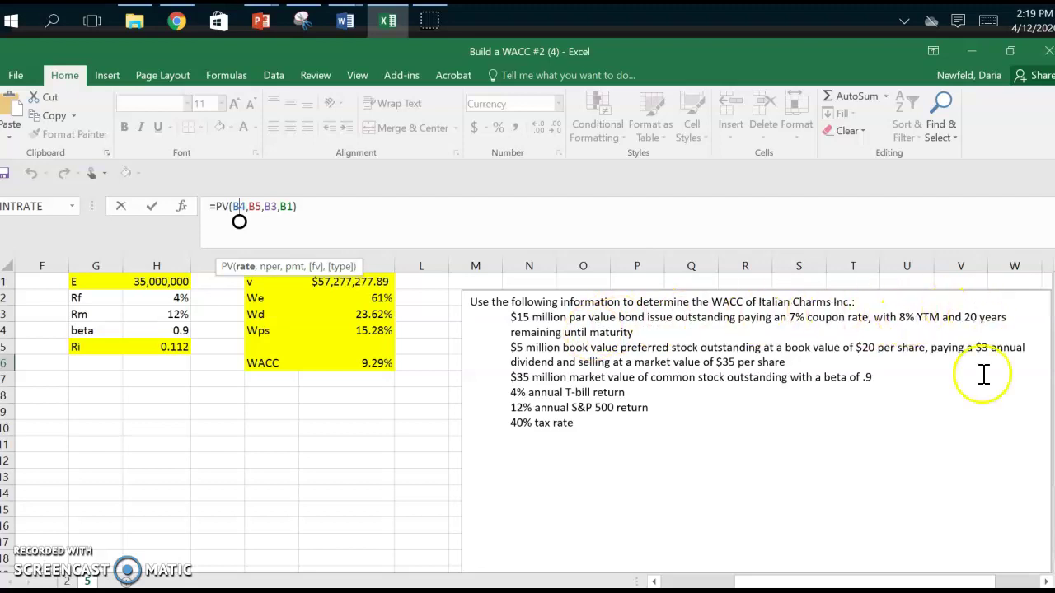
Examine the bond inputs in B1:B5 and the PV formula in B6 that values the debt
drag(766, 581, 670, 581)
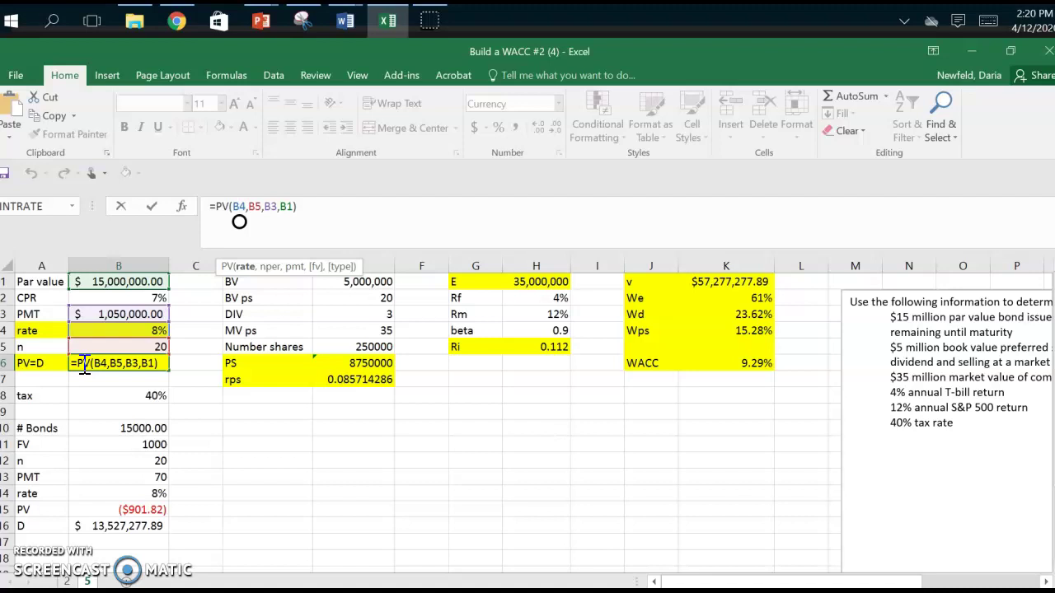
key(ctrl+Return)
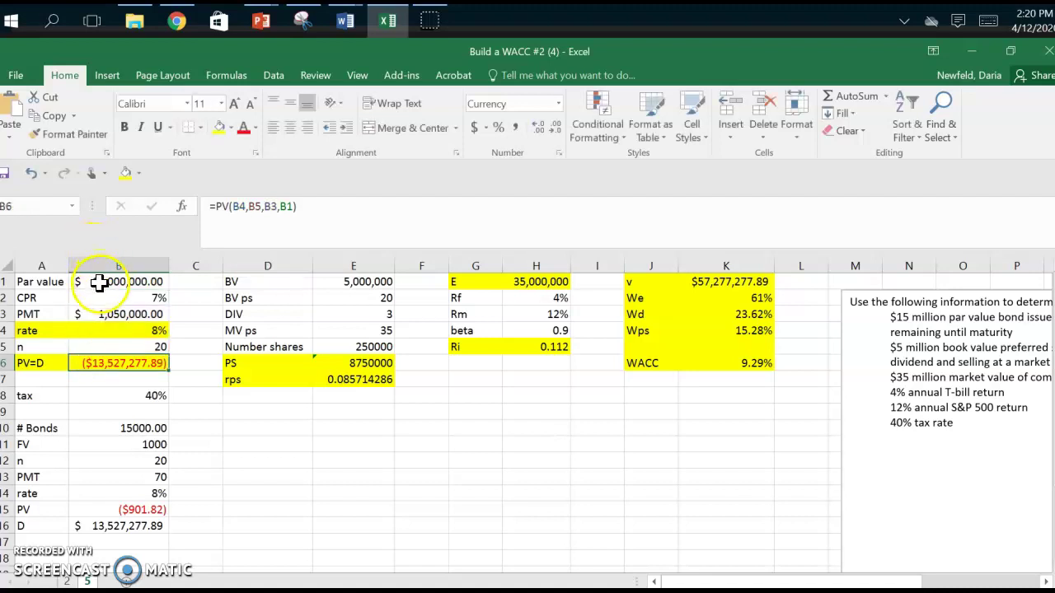
click(99, 283)
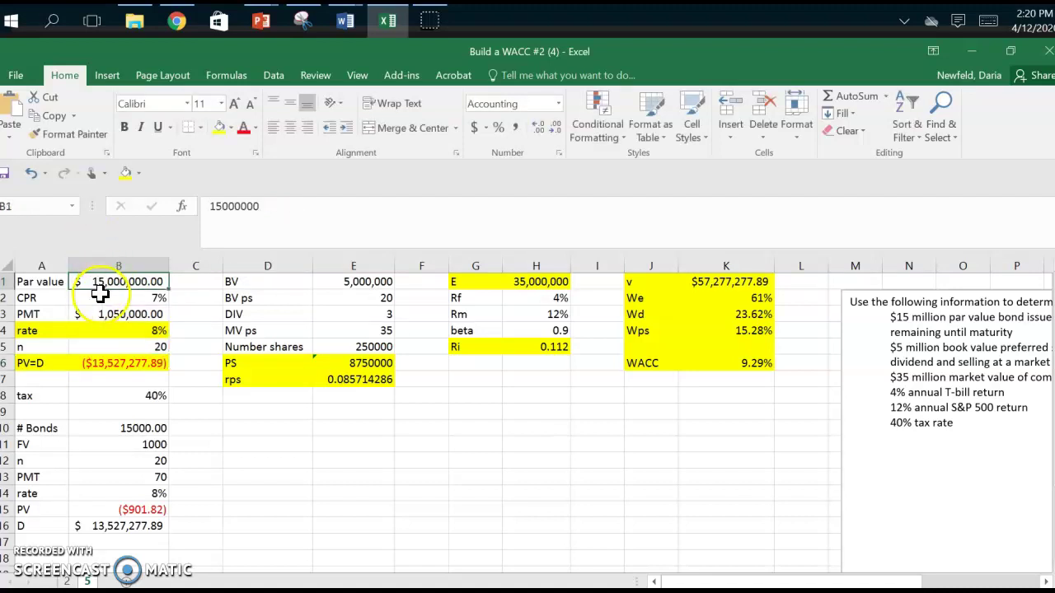
click(99, 298)
click(99, 313)
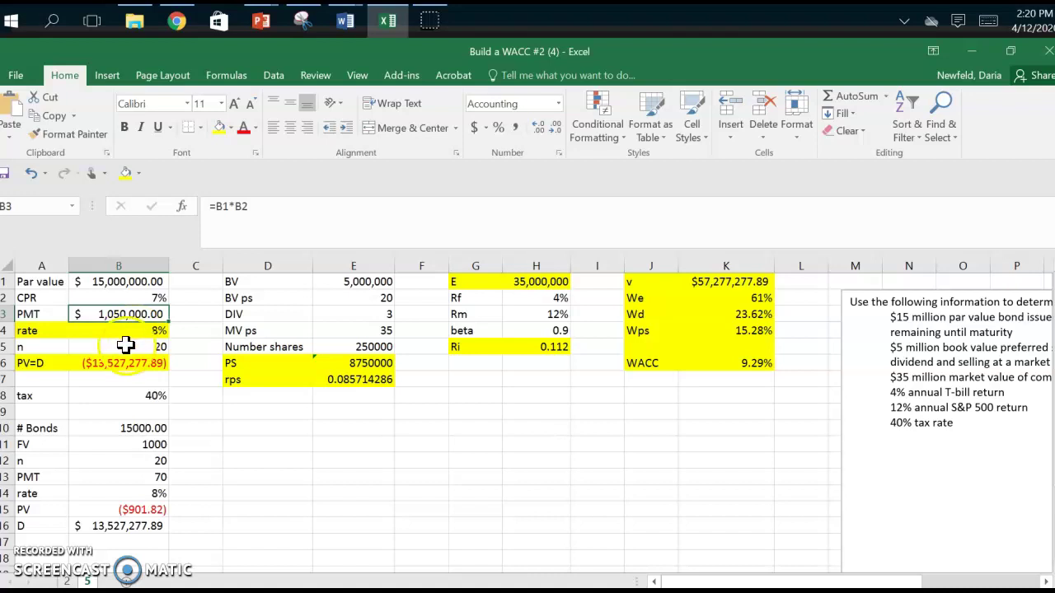
click(135, 346)
click(138, 362)
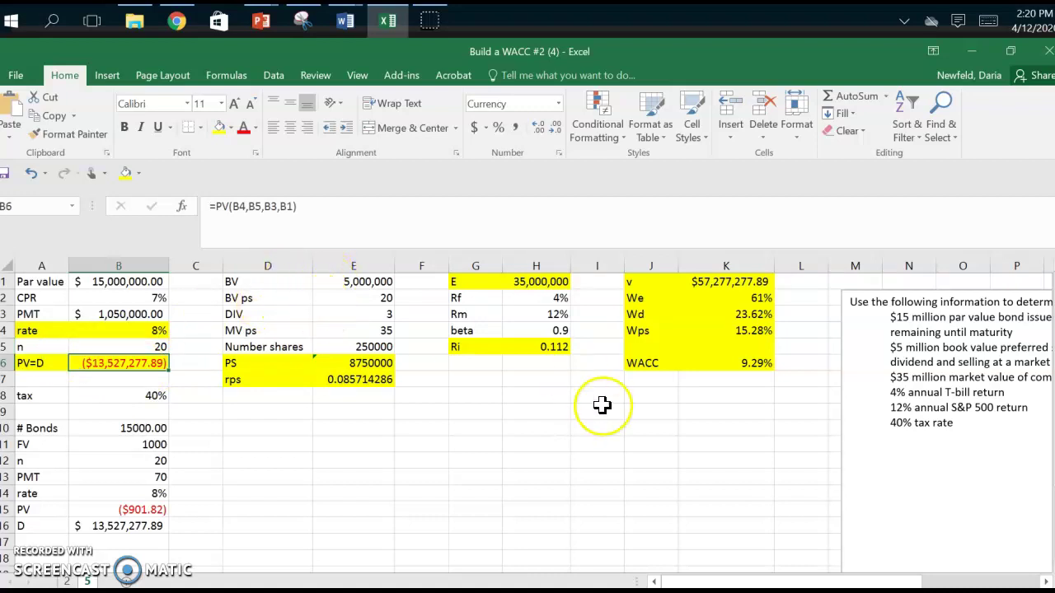
Read the preferred stock details in the problem text and examine the rps formula in E7
drag(693, 582, 798, 582)
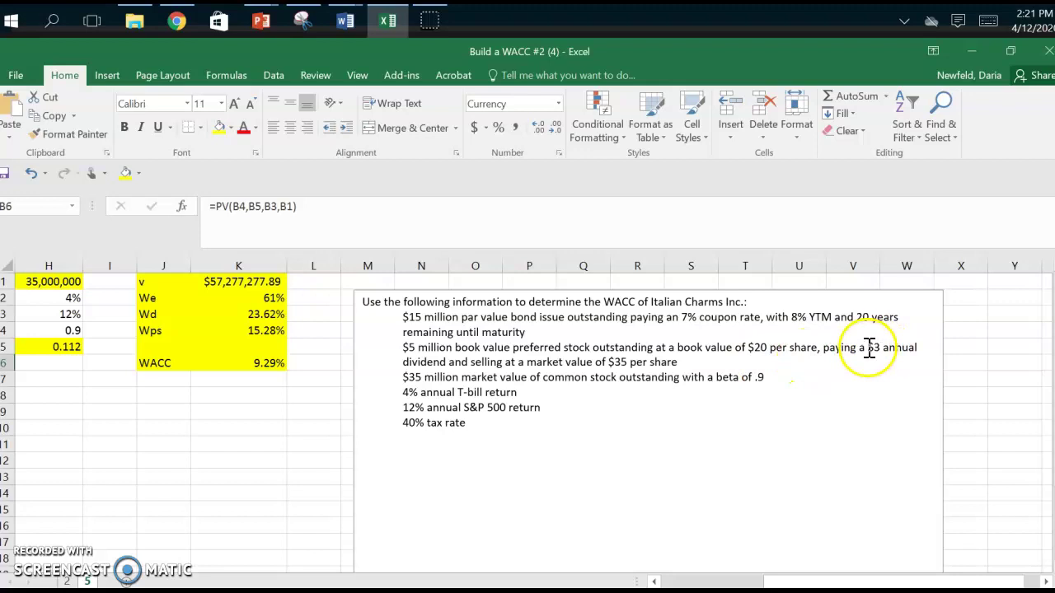
drag(789, 582, 690, 569)
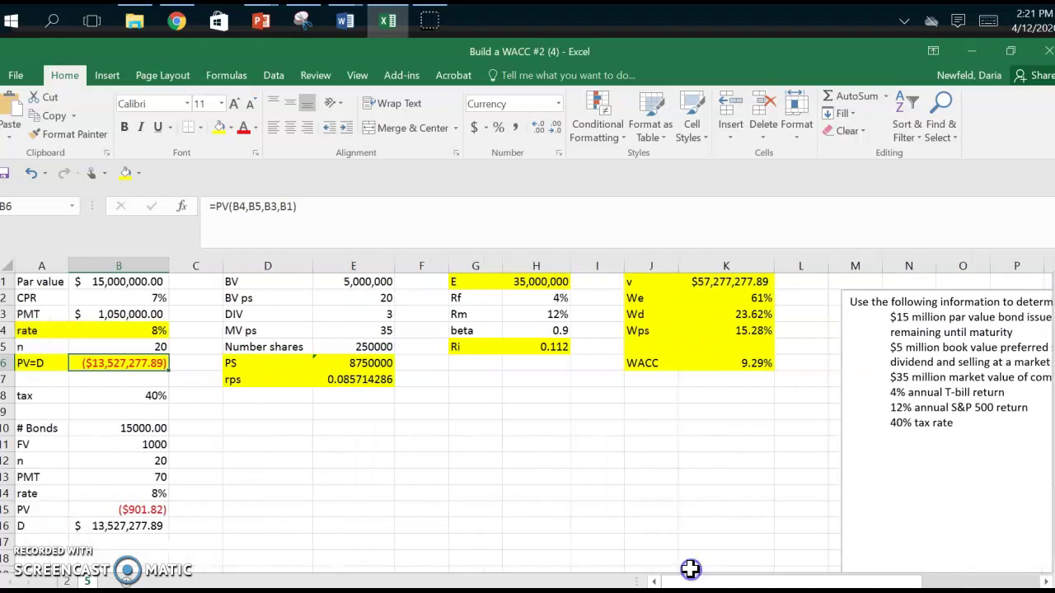
click(355, 380)
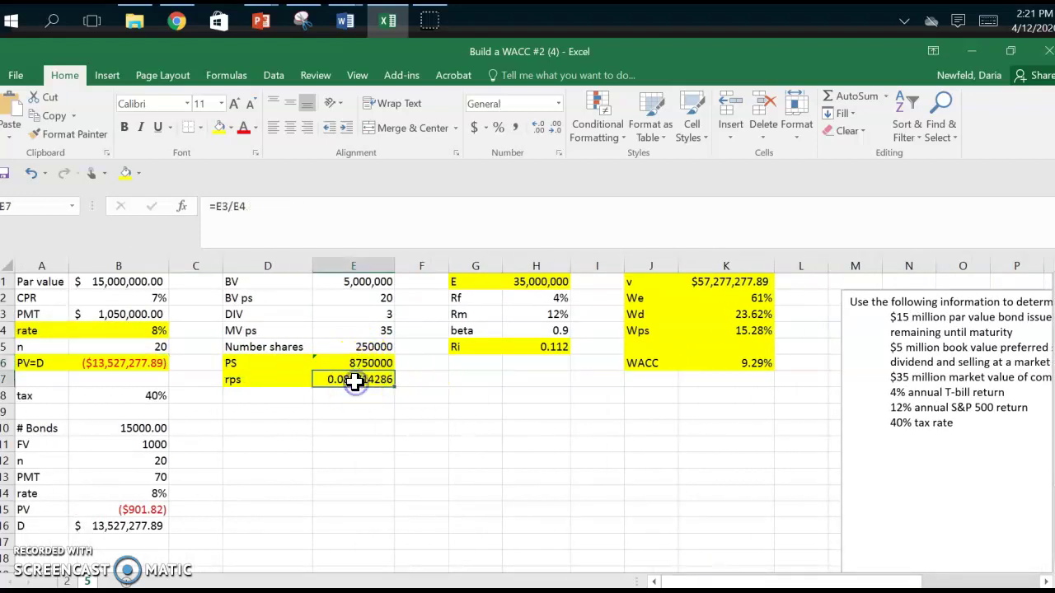
click(236, 206)
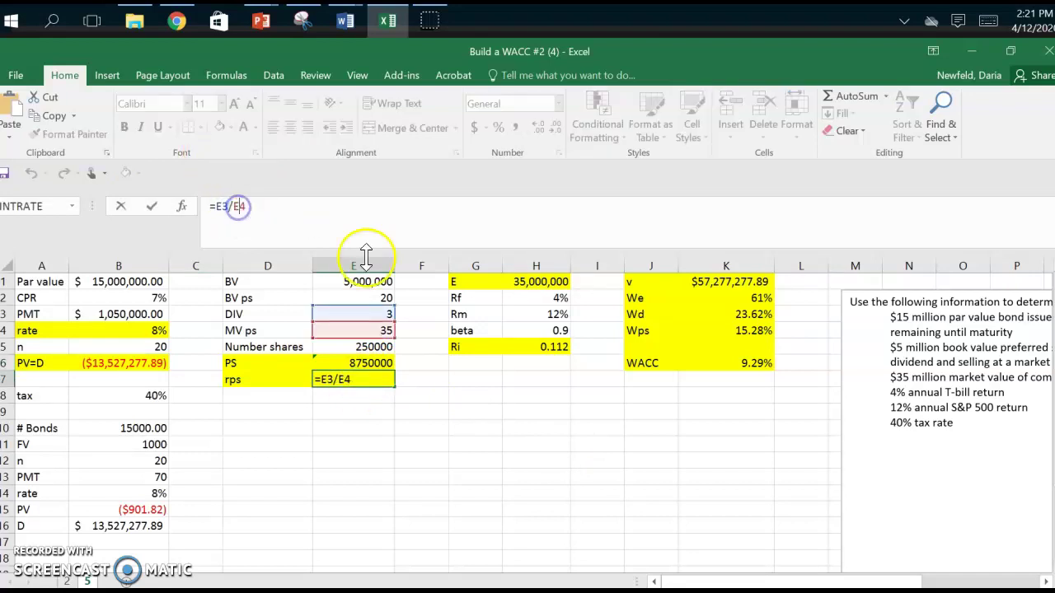
click(373, 333)
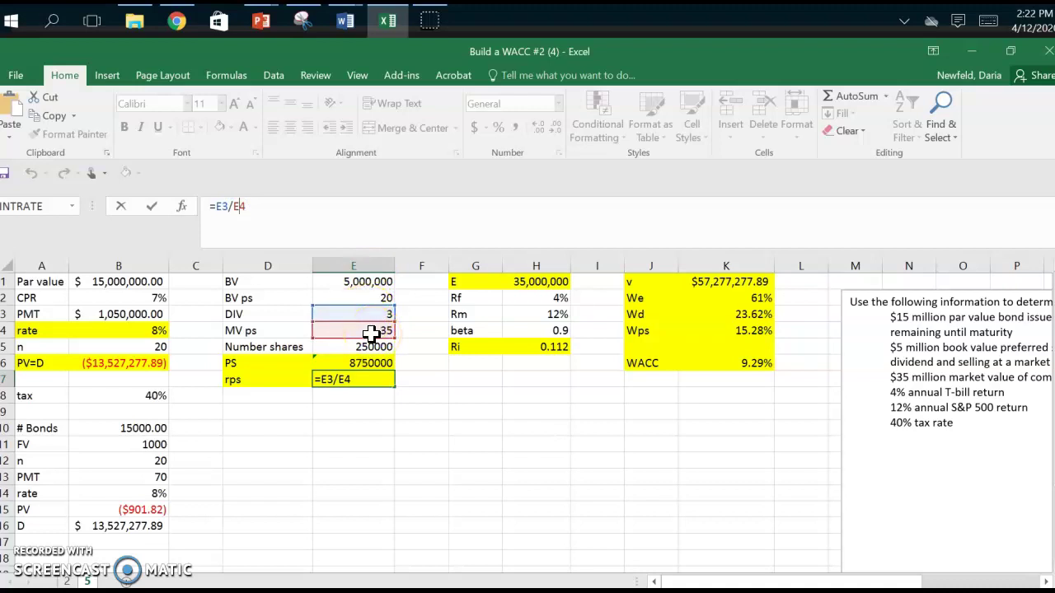
key(ctrl+Return)
Format the preferred stock return (rps) in E7 as a percentage with two decimal places
click(352, 381)
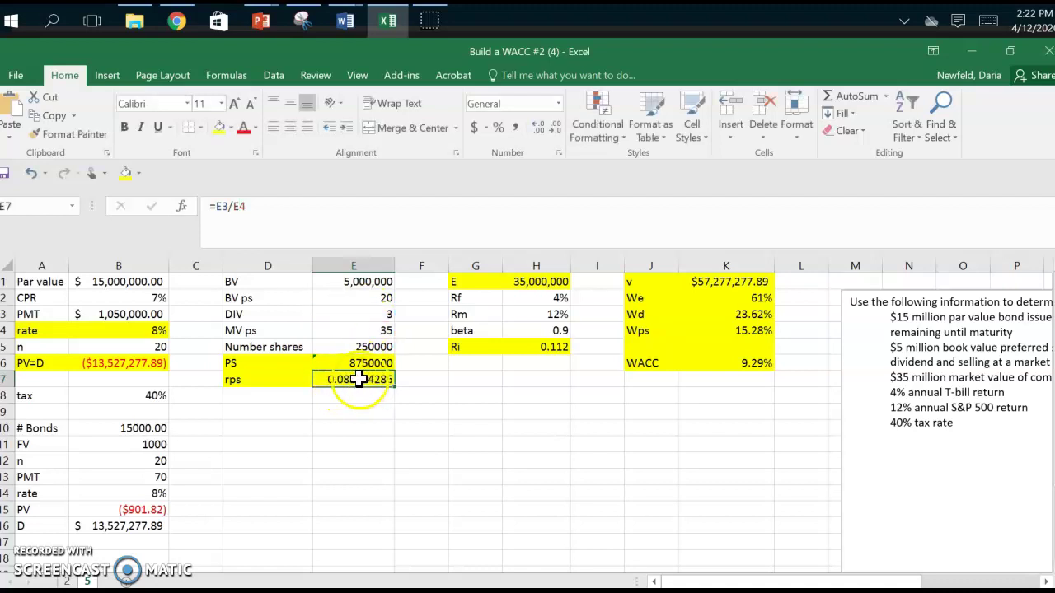
click(498, 128)
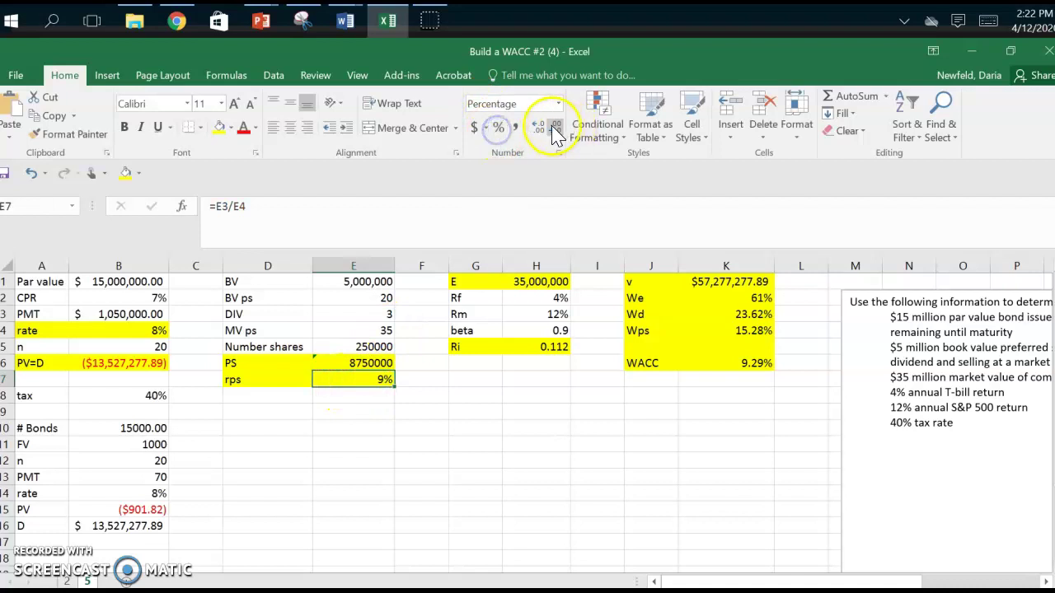
click(536, 125)
click(536, 125)
click(339, 384)
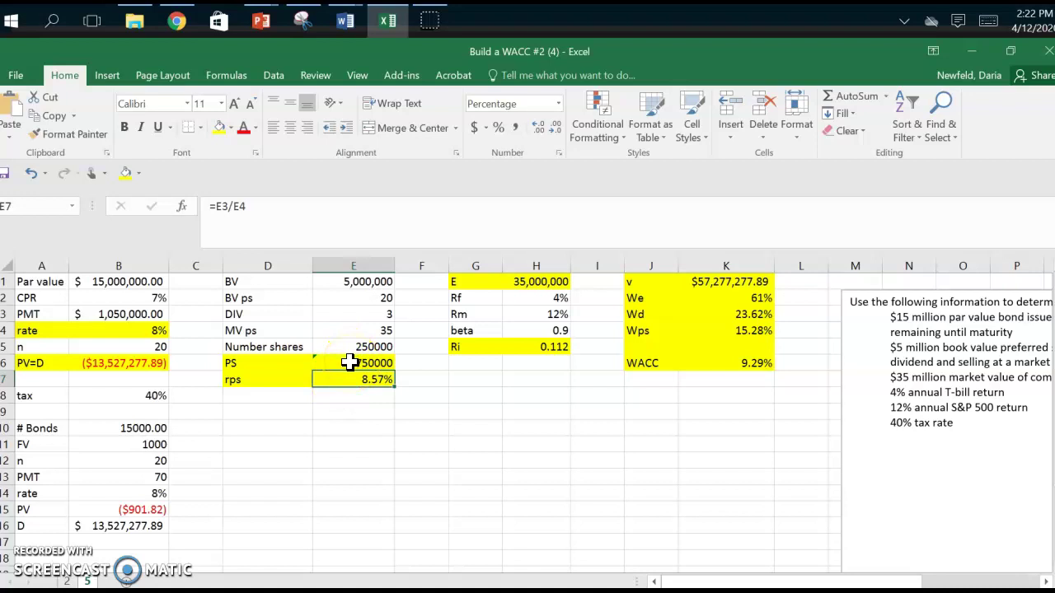
Examine the book value inputs in E1 and E2 and the number of shares formula in E5
click(350, 363)
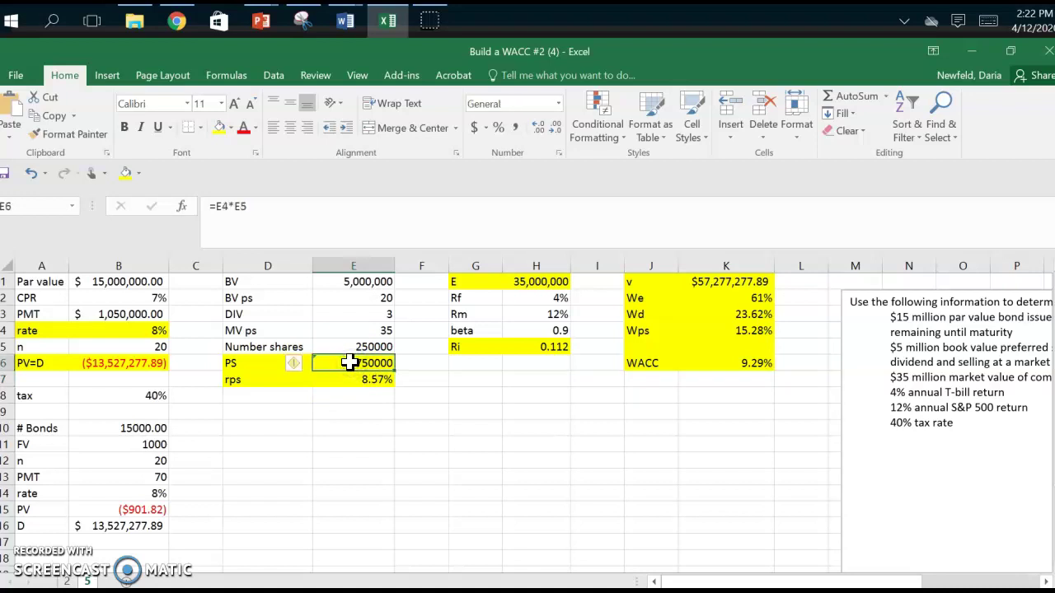
click(353, 281)
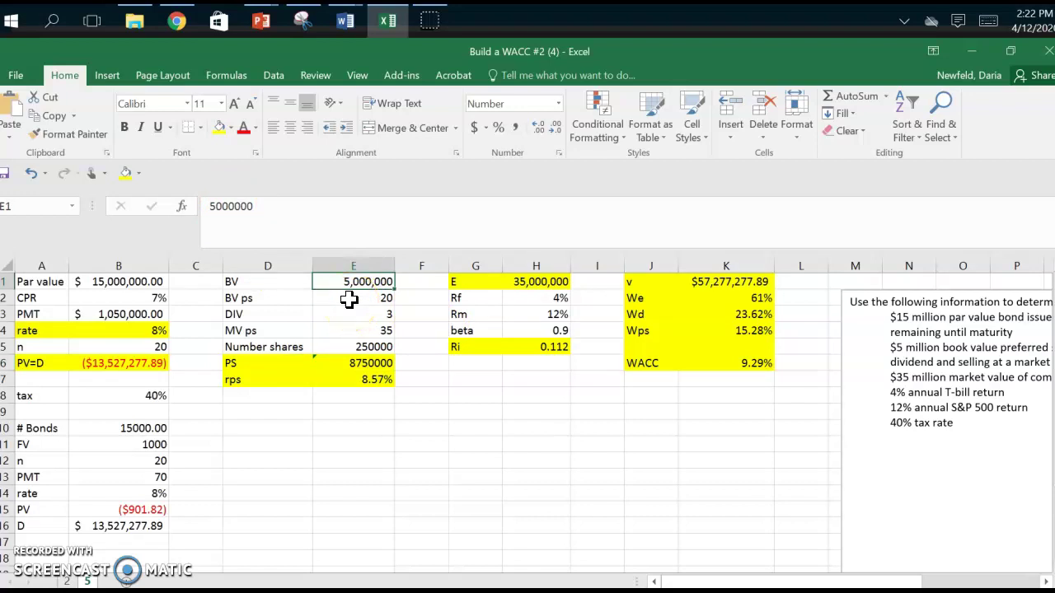
click(349, 300)
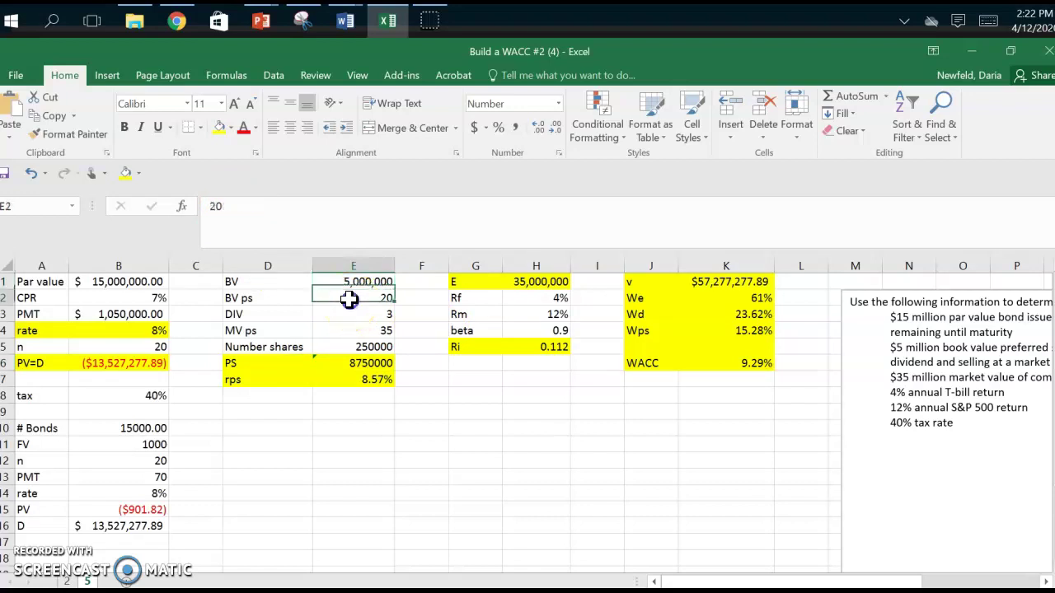
click(346, 346)
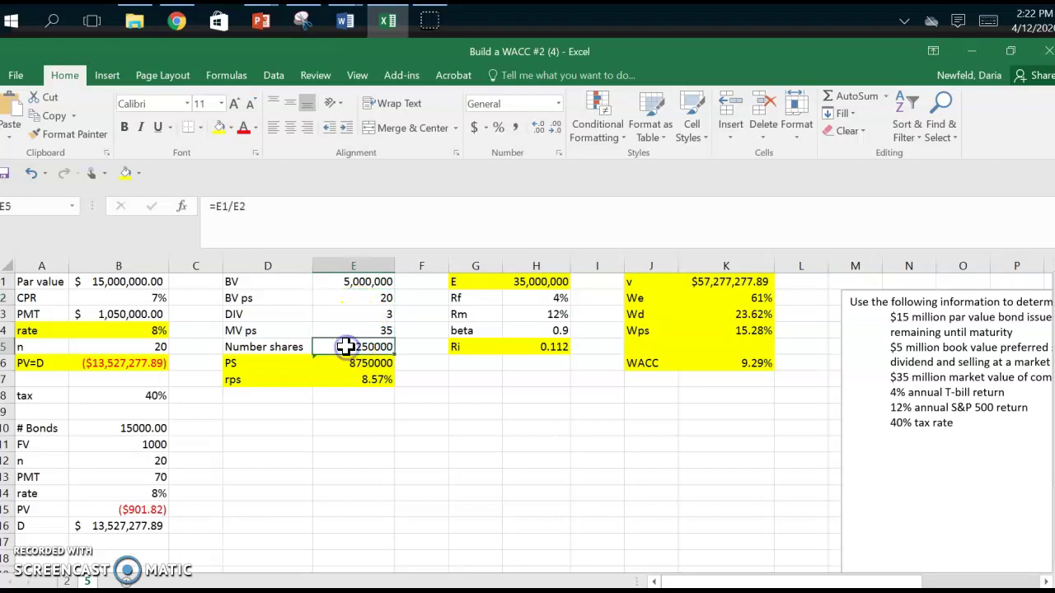
click(232, 206)
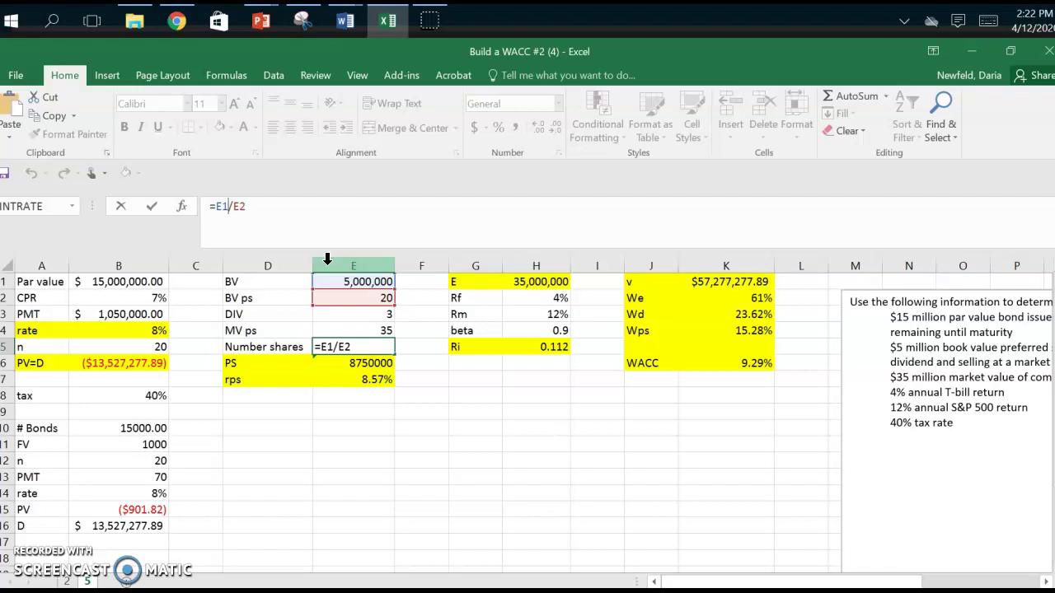
click(359, 347)
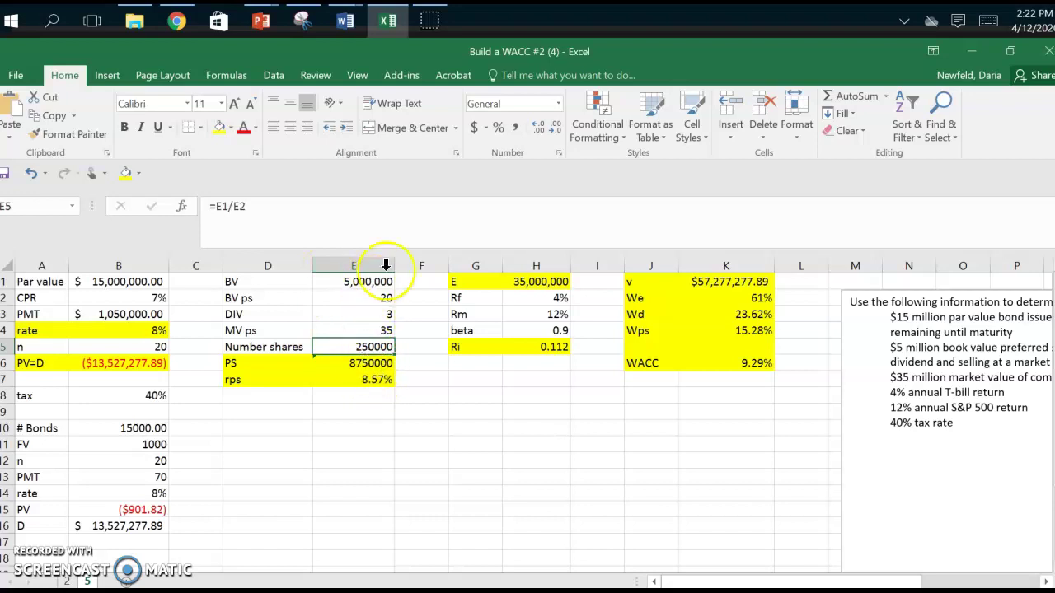
Check the cell references in the preferred stock value (PS) formula in E6 and format that cell as Accounting in dollars
click(350, 363)
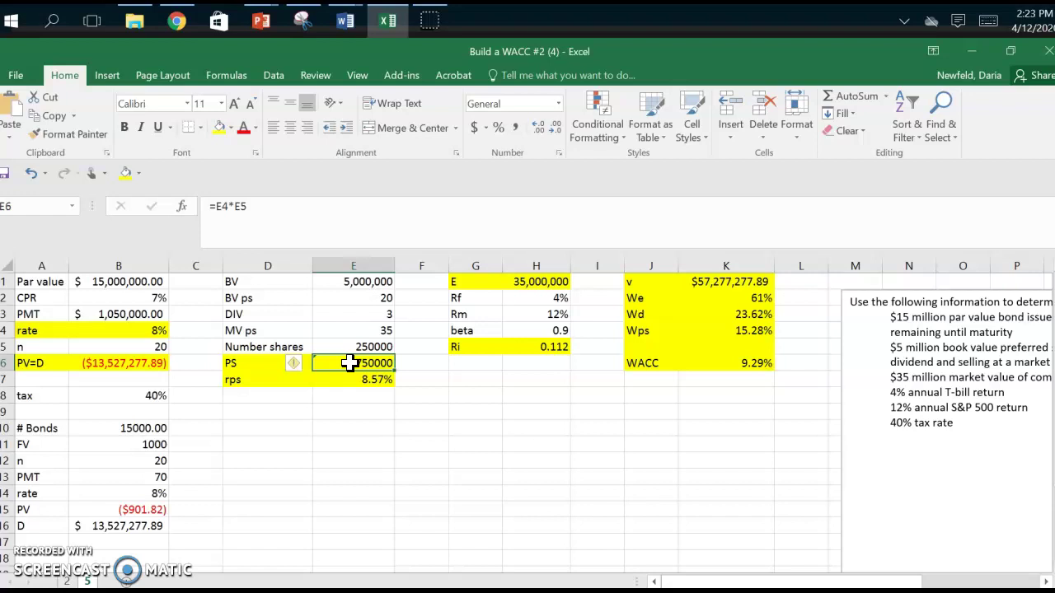
click(244, 206)
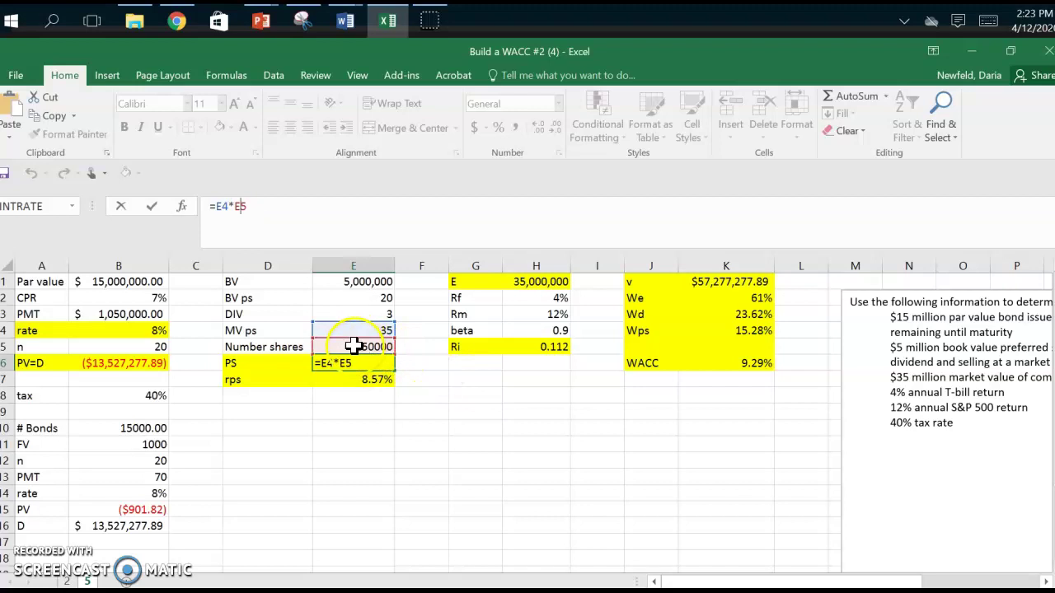
drag(367, 347, 390, 349)
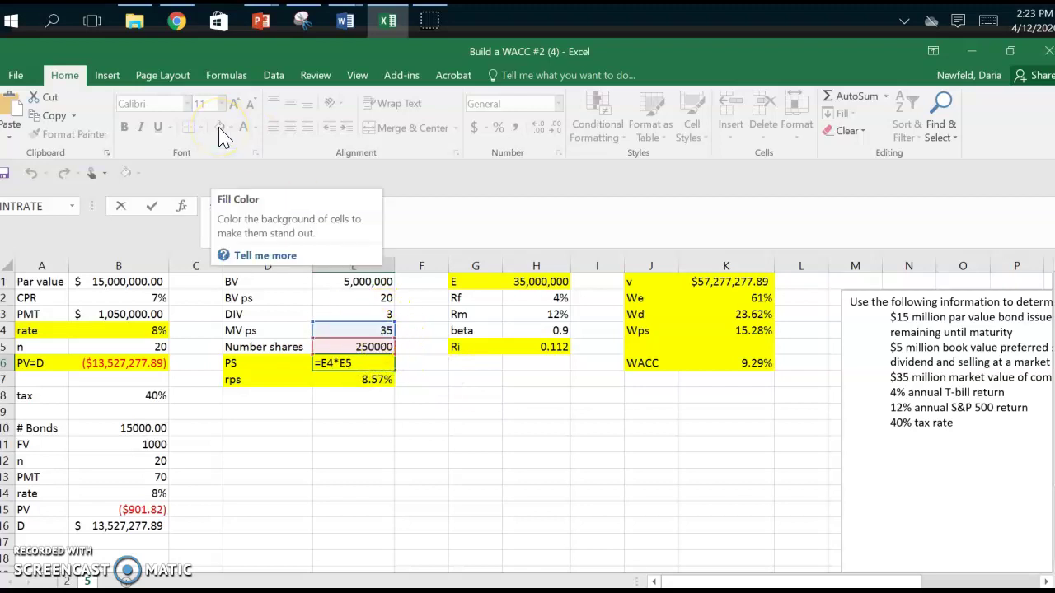
key(Return)
click(328, 364)
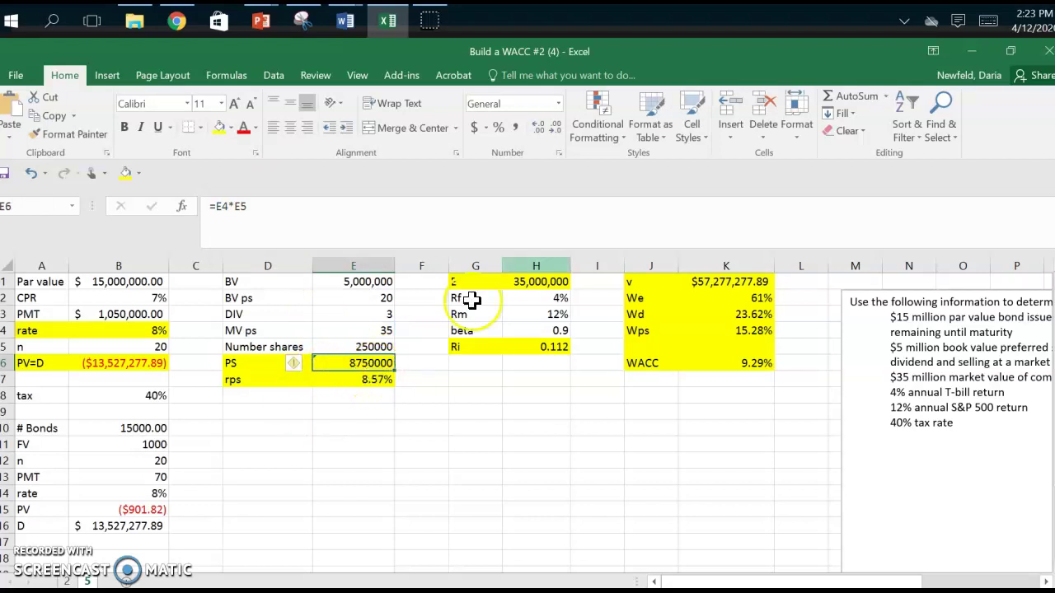
click(475, 128)
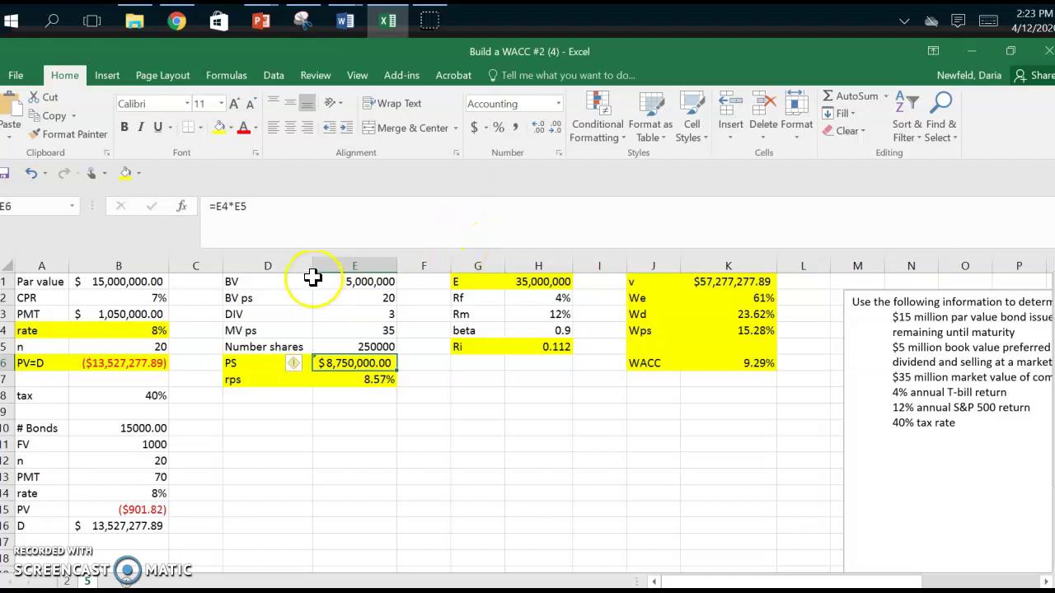
Read the common stock details in the problem text and examine the equity, Rf, Rm and beta inputs in H1:H4
click(672, 581)
drag(672, 581, 751, 577)
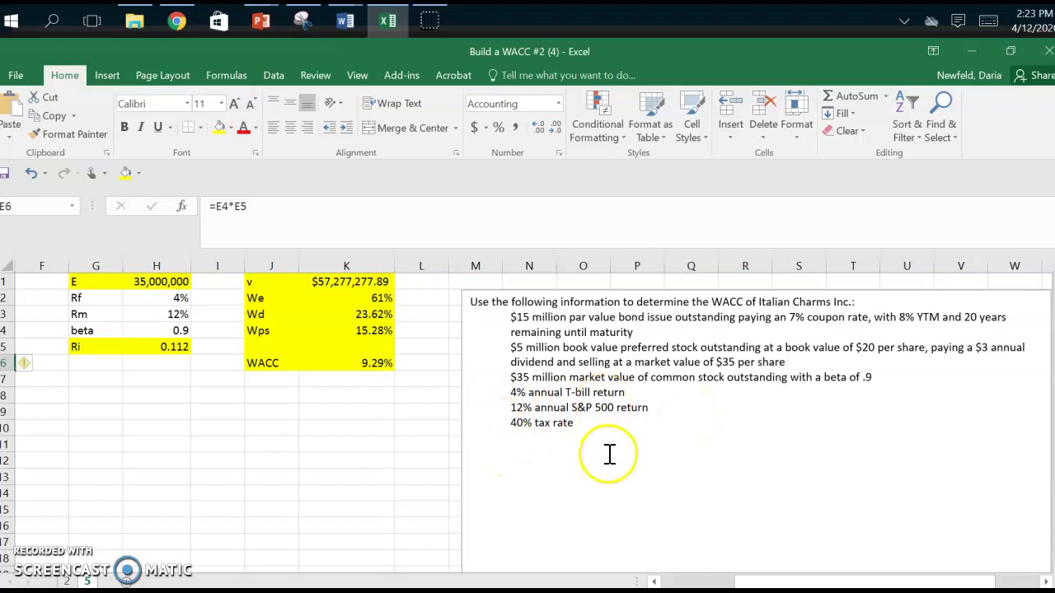
drag(781, 586, 747, 582)
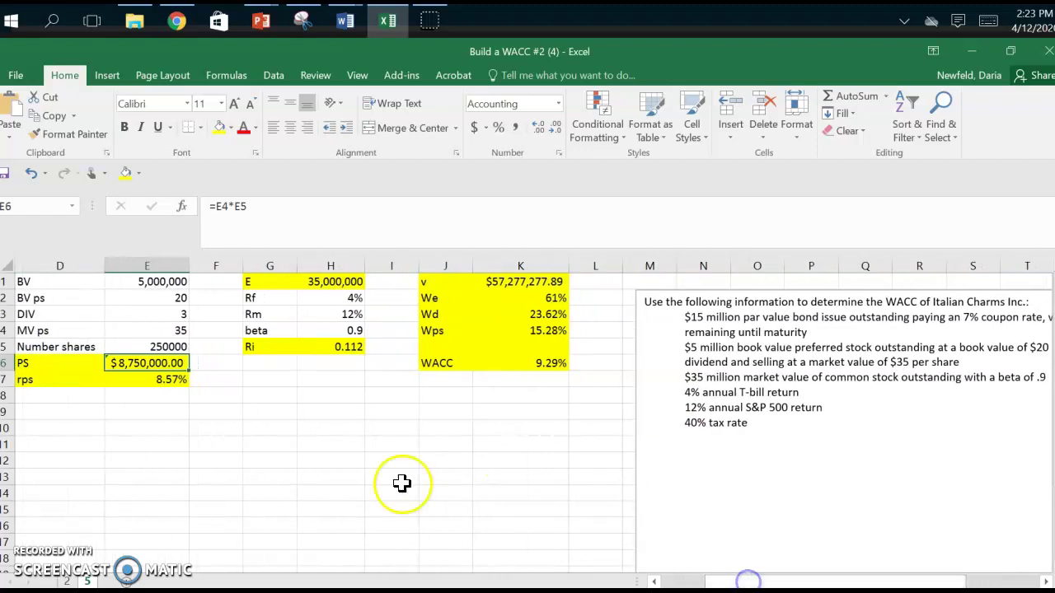
click(312, 281)
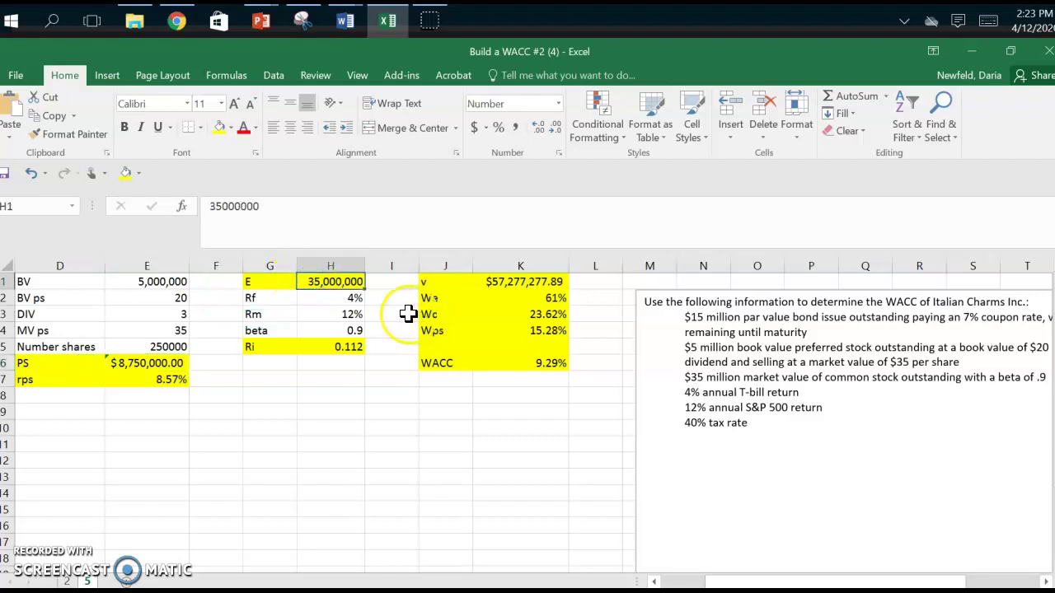
click(328, 300)
click(330, 314)
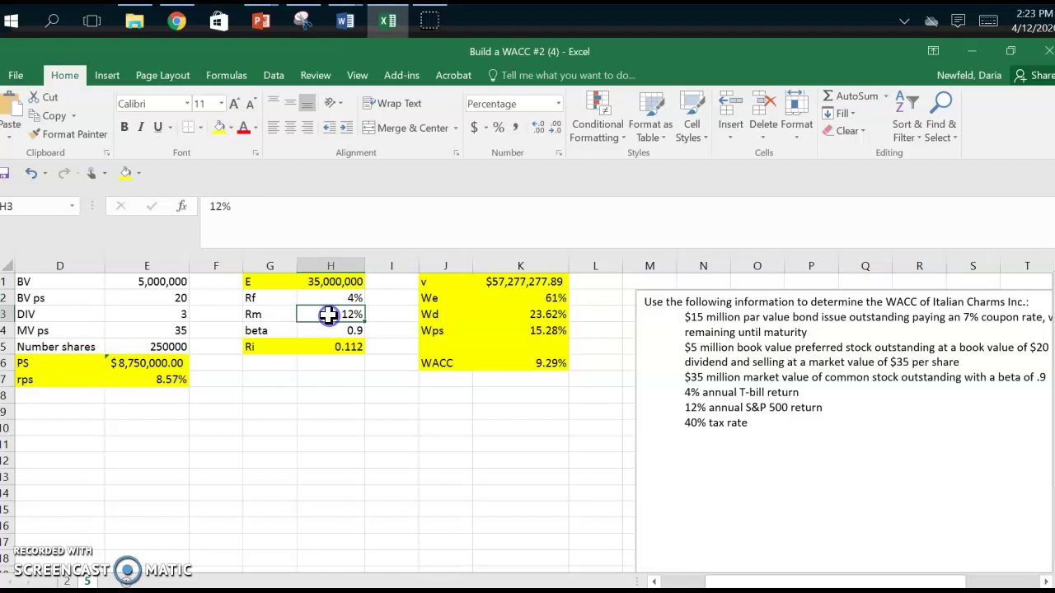
click(335, 331)
Examine the CAPM formula for Ri in H5 and trace its references to Rf, beta and Rm
click(336, 346)
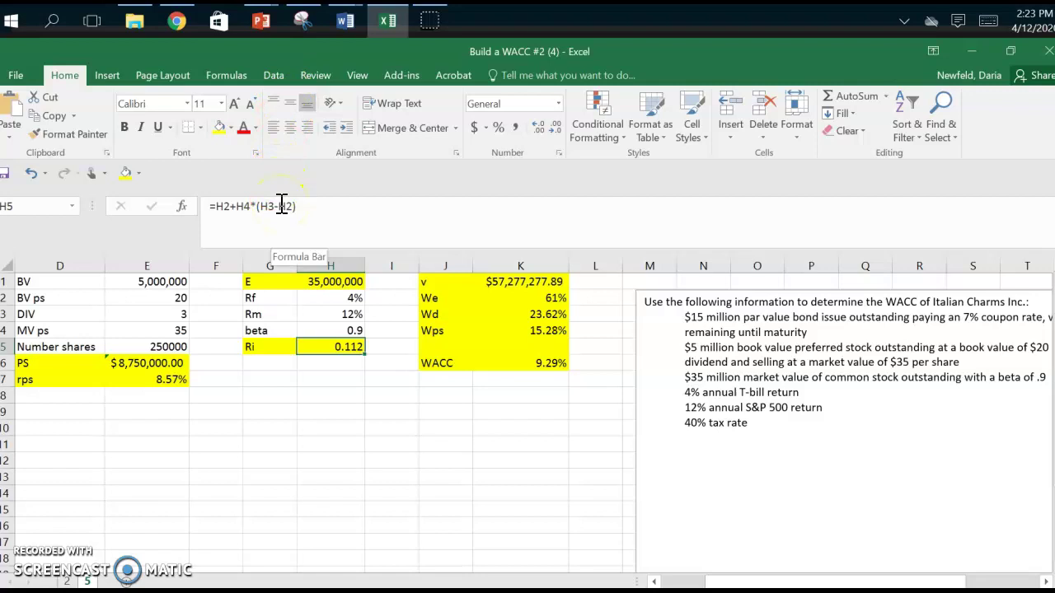
click(227, 207)
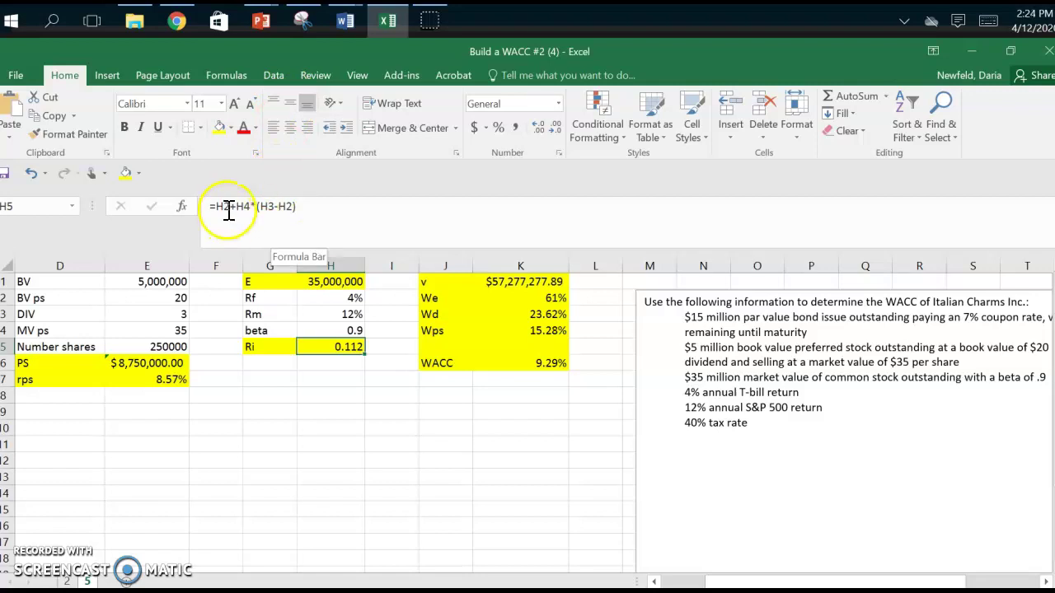
click(332, 281)
click(342, 299)
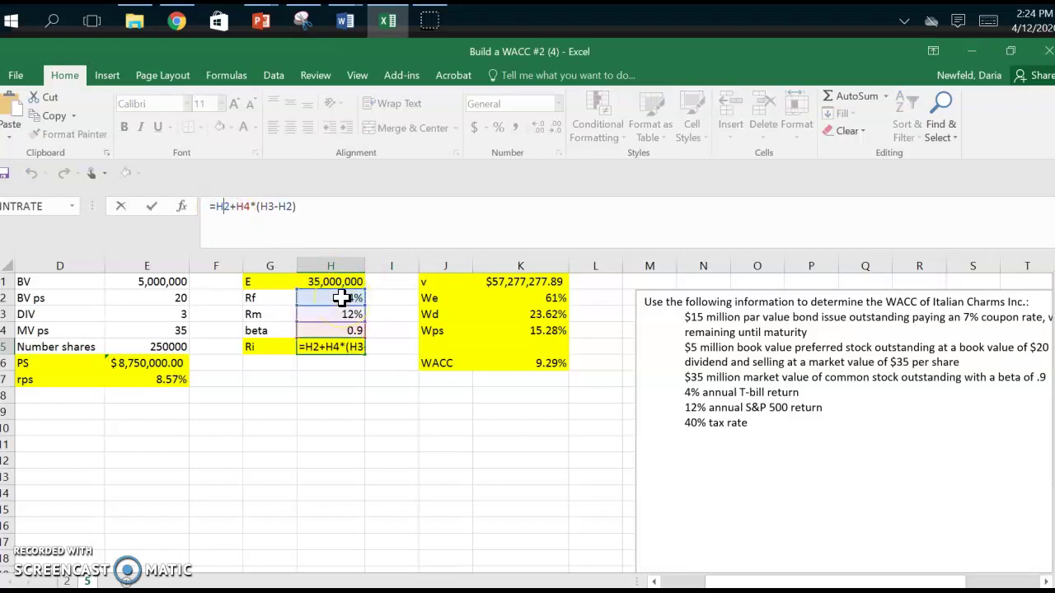
click(241, 207)
click(352, 331)
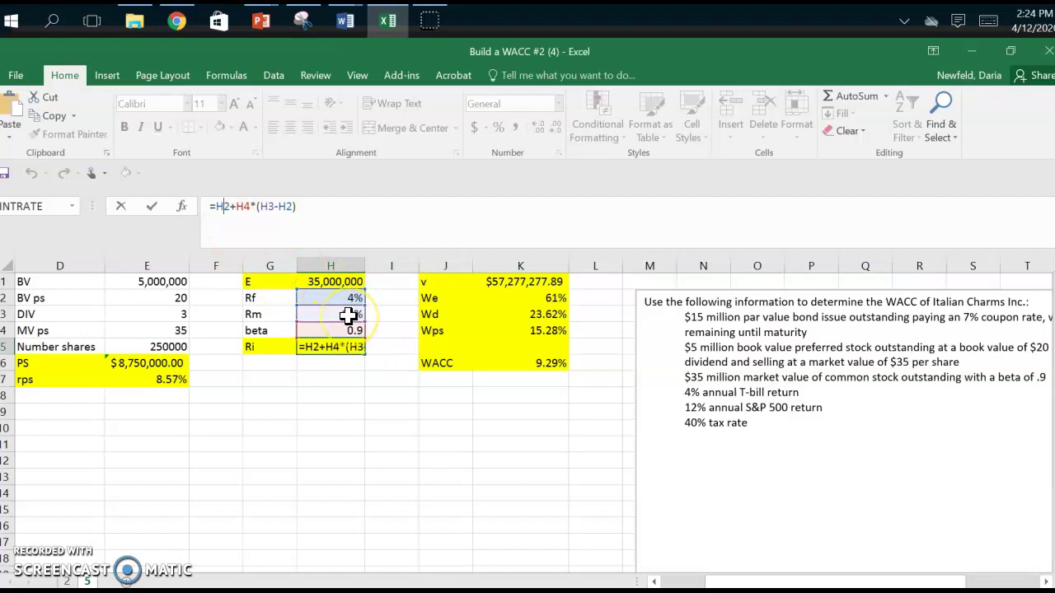
click(275, 211)
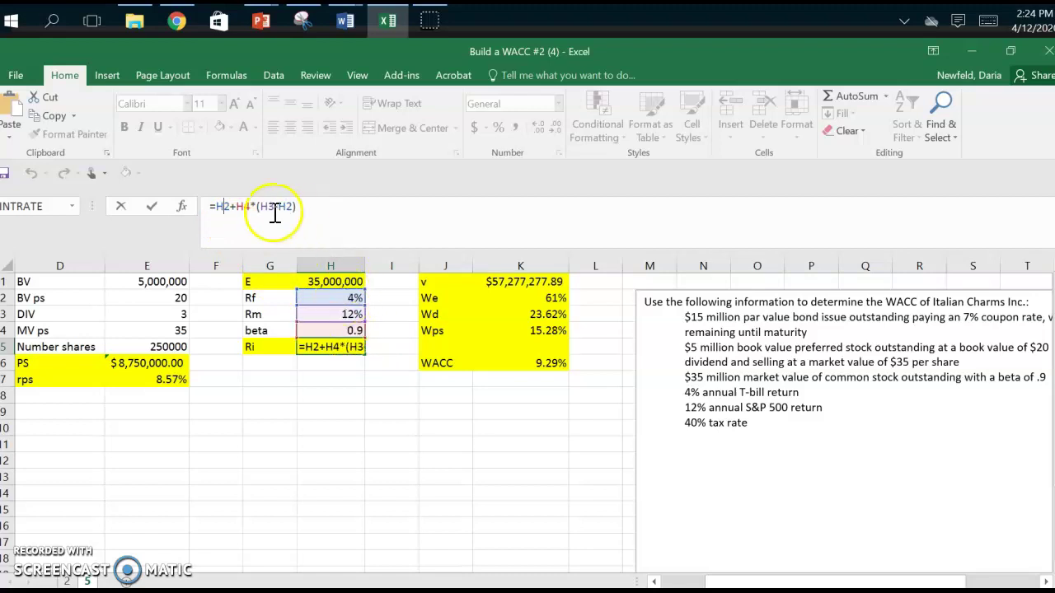
key(Home)
key(Right)
key(Right)
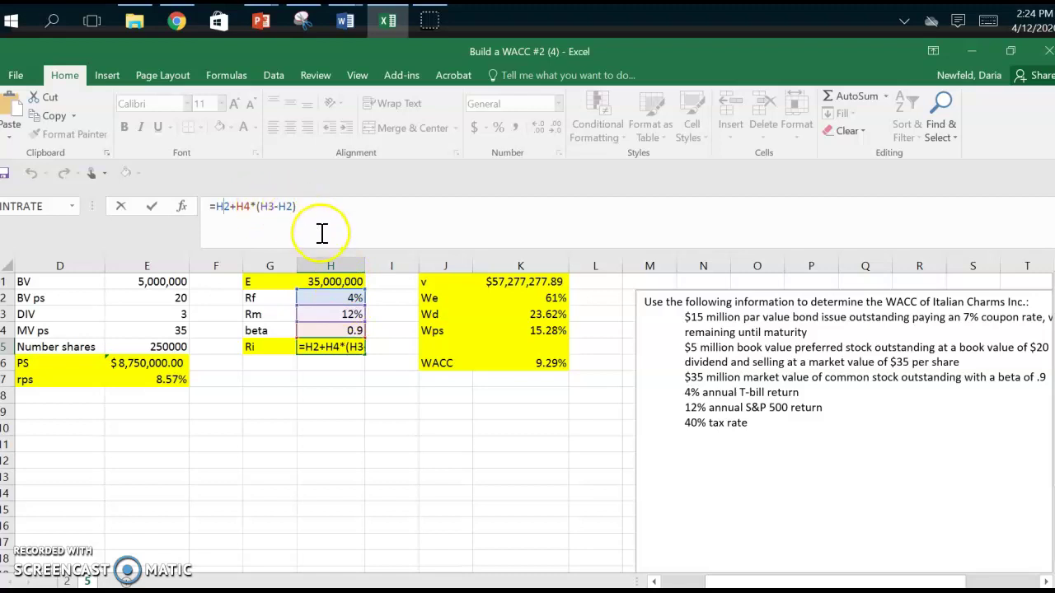
key(ctrl+Return)
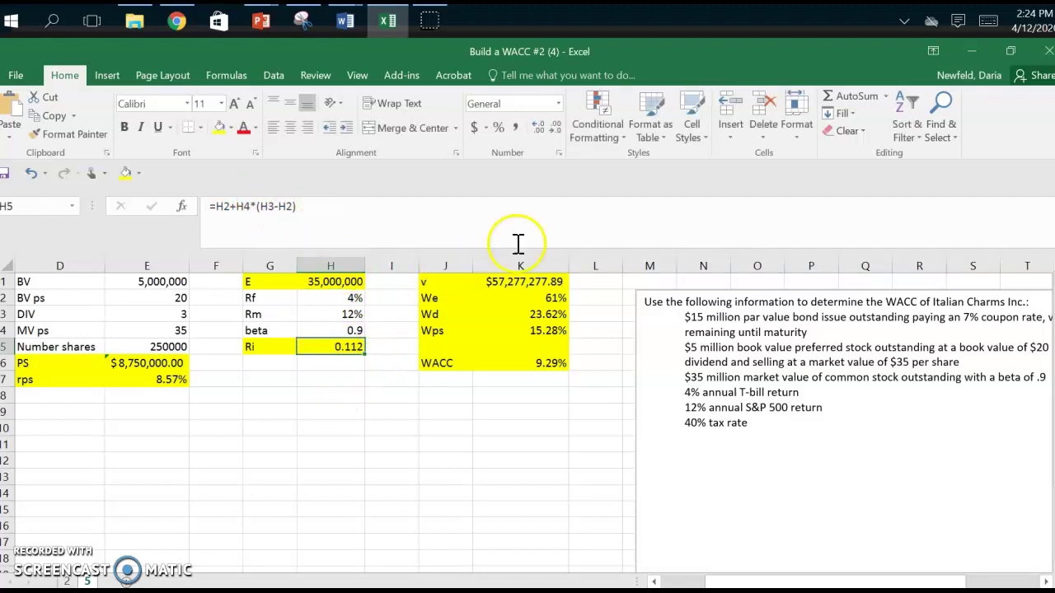
Format the Ri result in H5 as a percentage with two decimal places
click(500, 130)
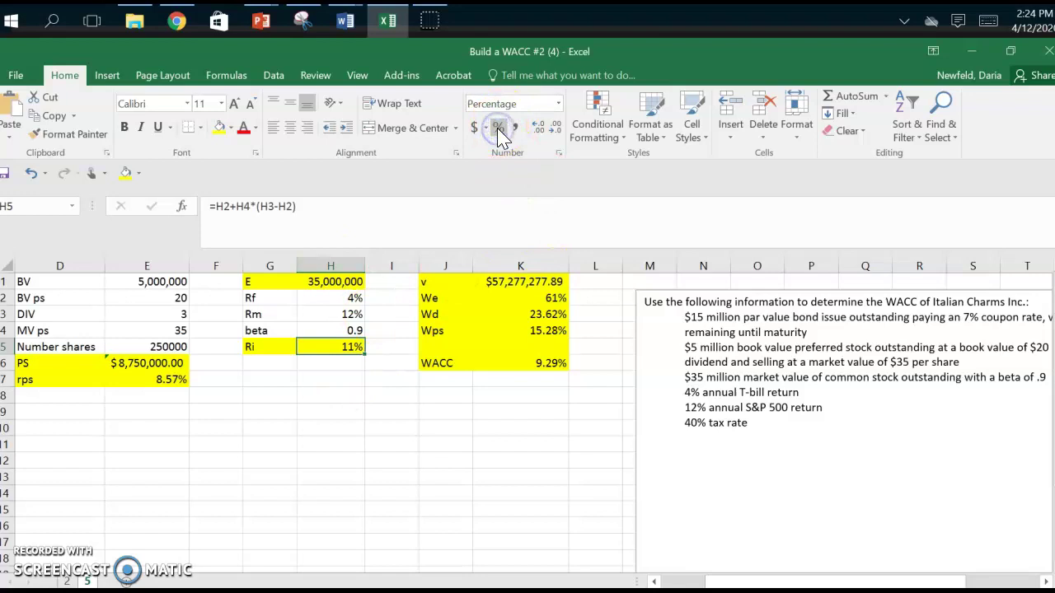
click(540, 131)
click(540, 130)
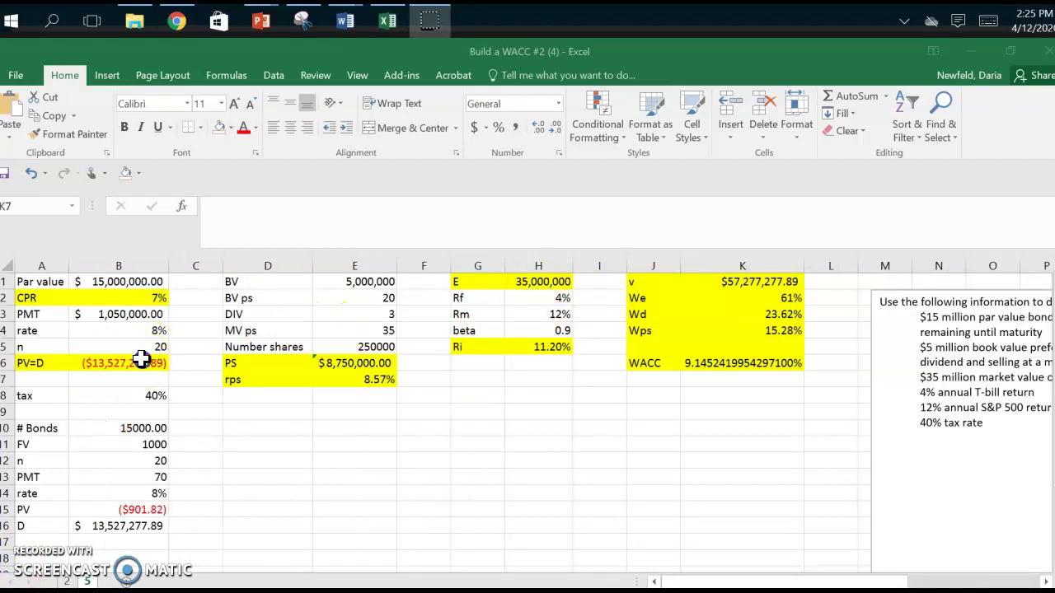
Examine the total value (v) formula in K1 and trace its references to equity, preferred stock and the negated debt value
click(517, 280)
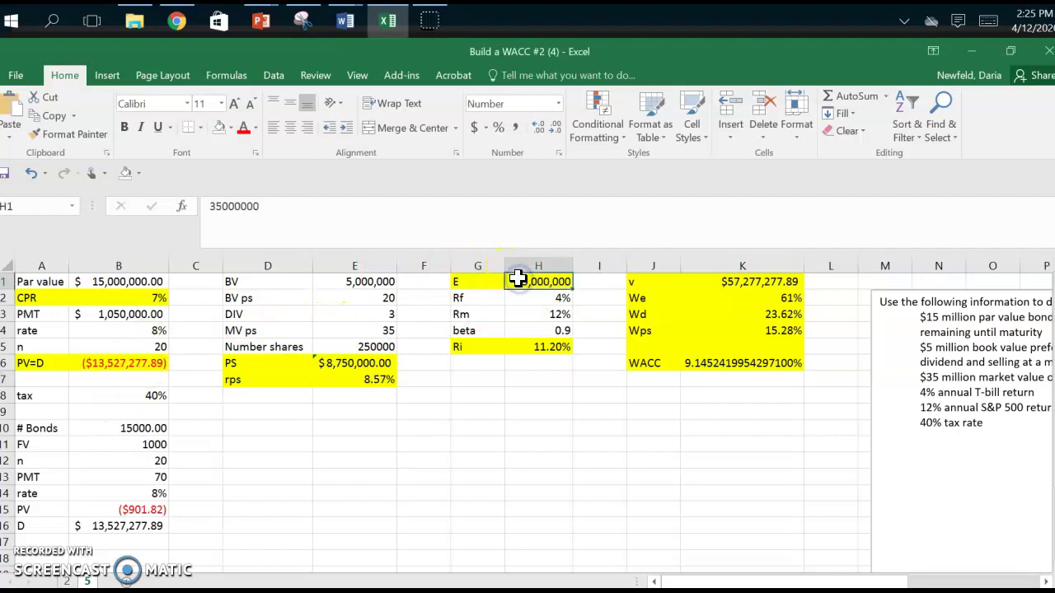
click(333, 361)
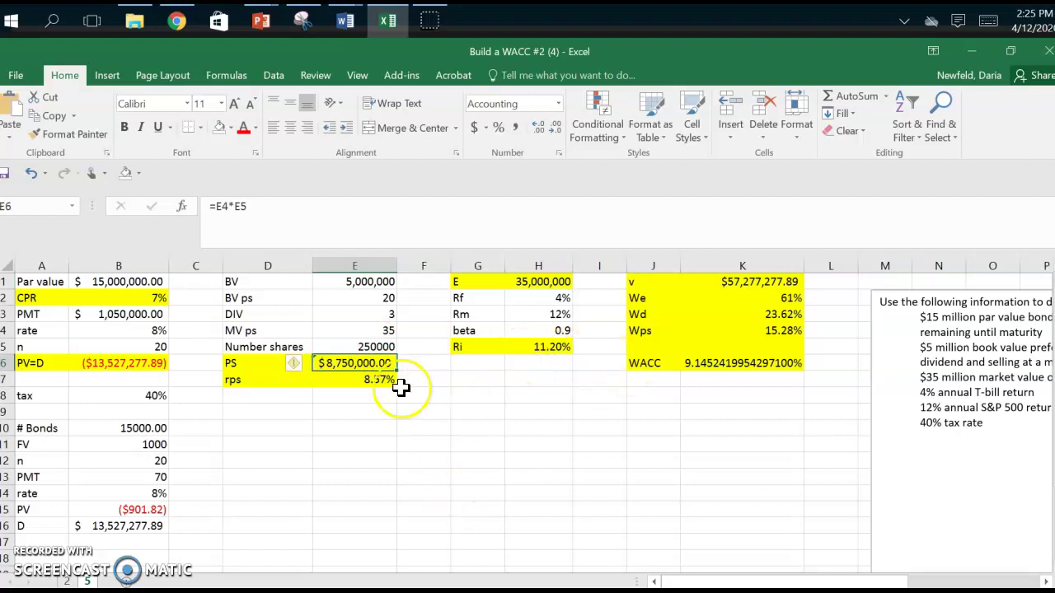
click(750, 281)
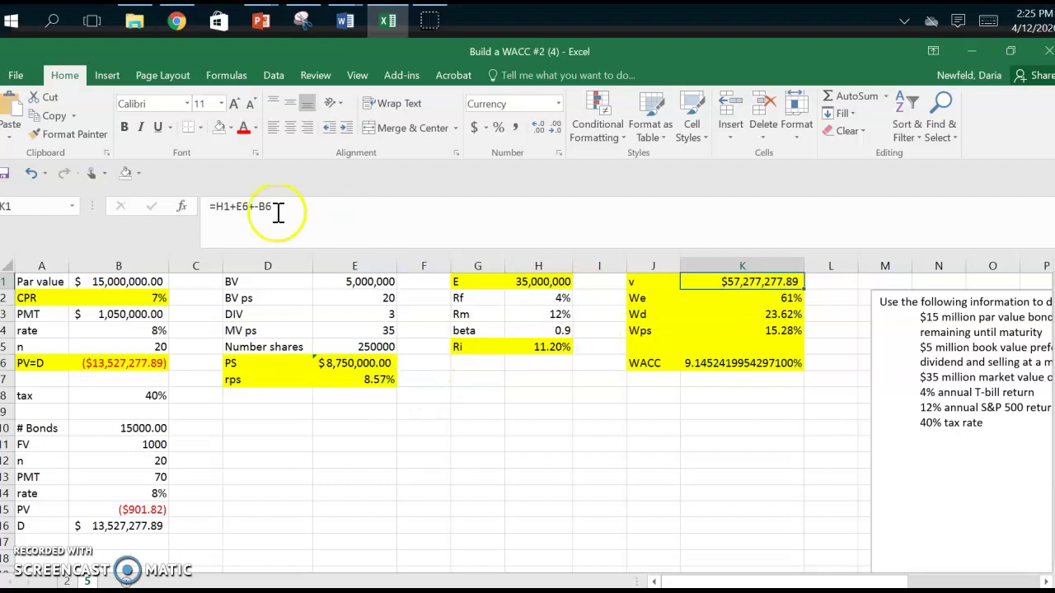
click(251, 206)
text(+)
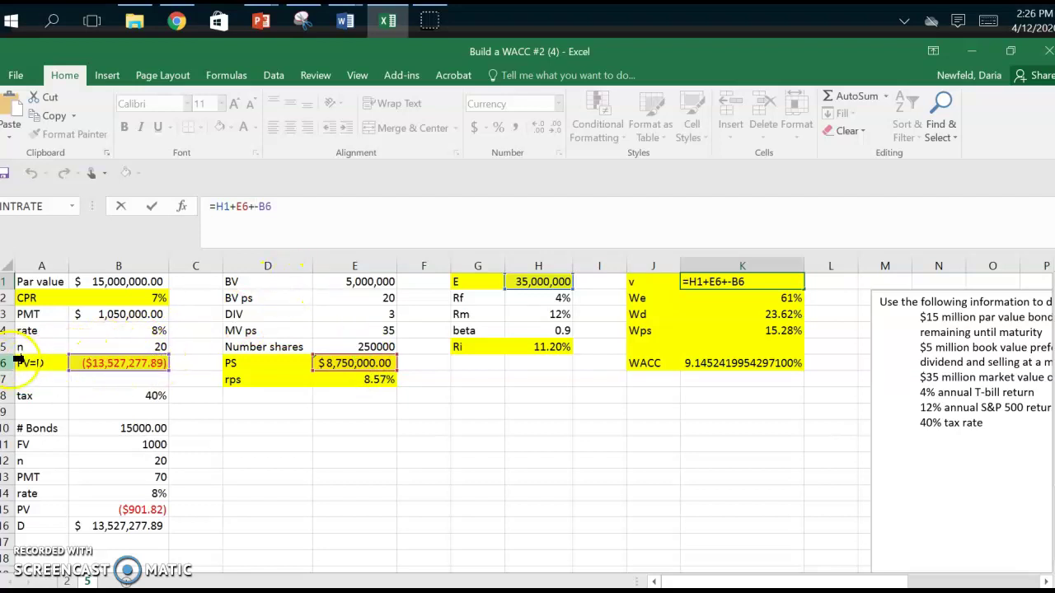
click(262, 207)
key(Return)
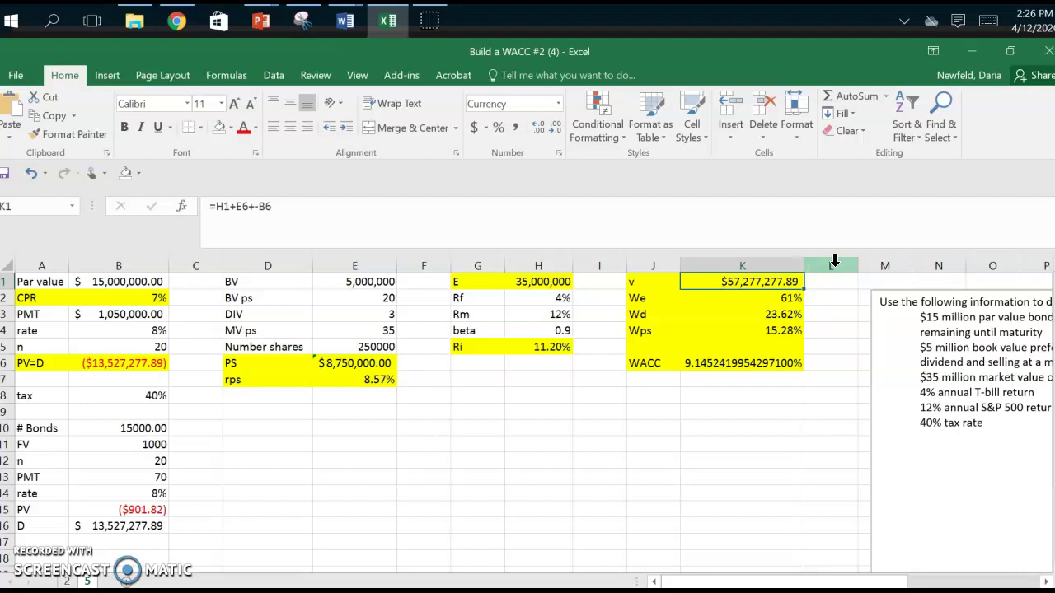
click(735, 282)
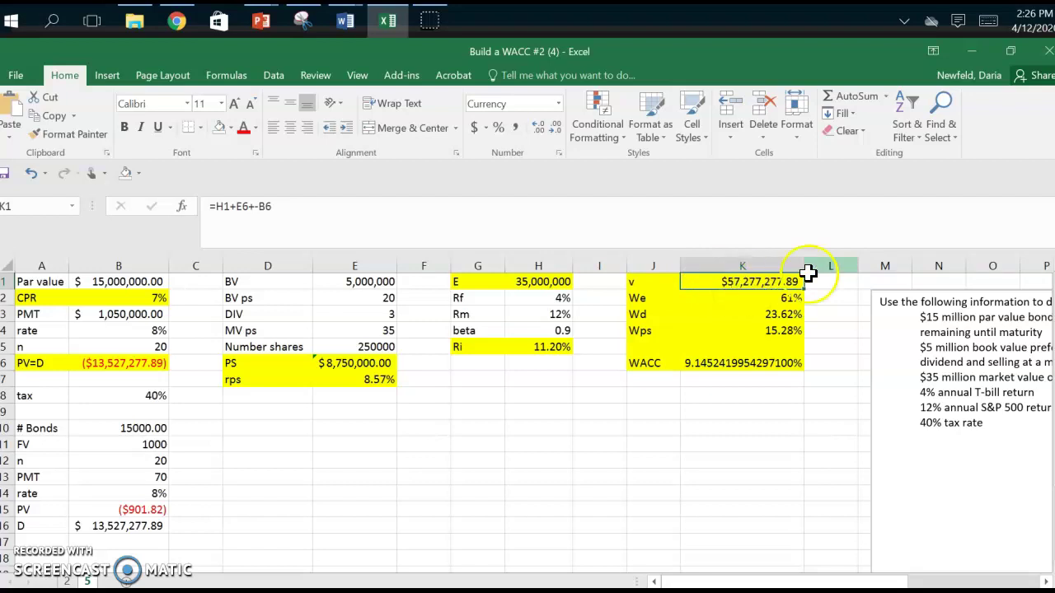
click(730, 265)
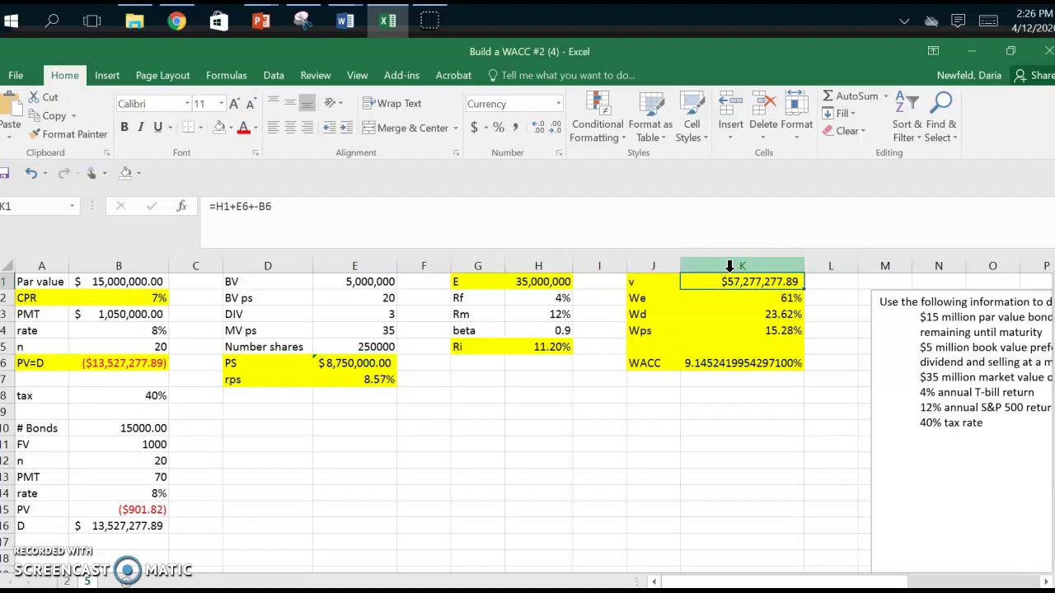
Check the equity weight (We) formula in K2 and trace its references to E and v
click(797, 300)
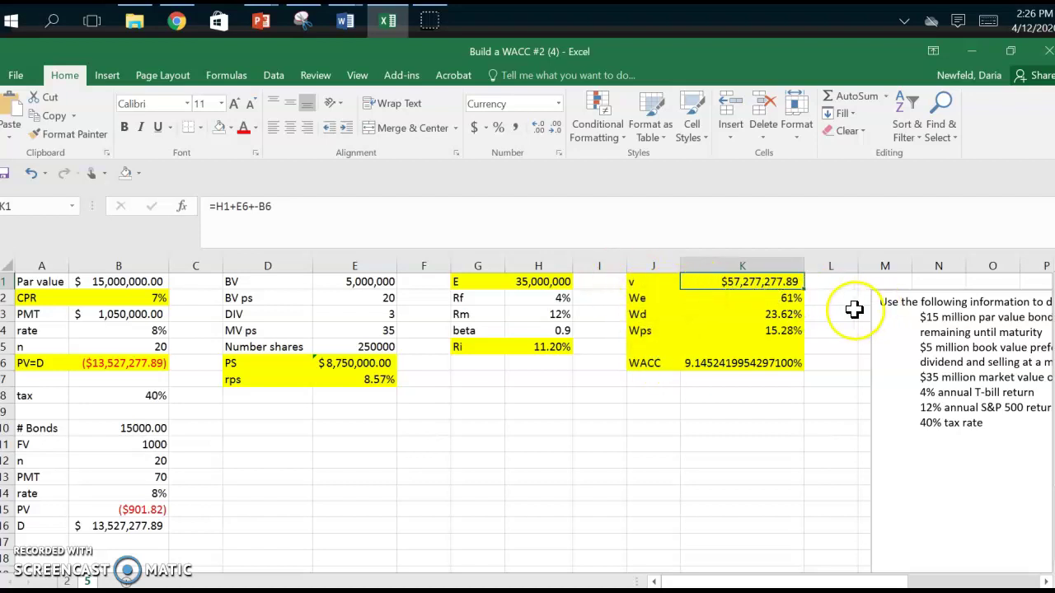
click(789, 300)
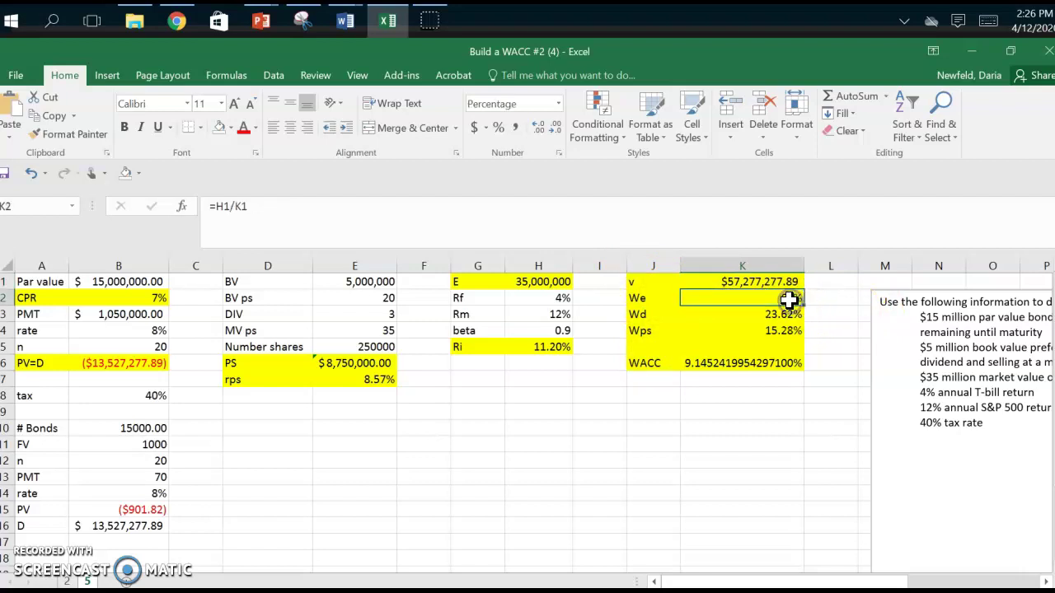
click(250, 205)
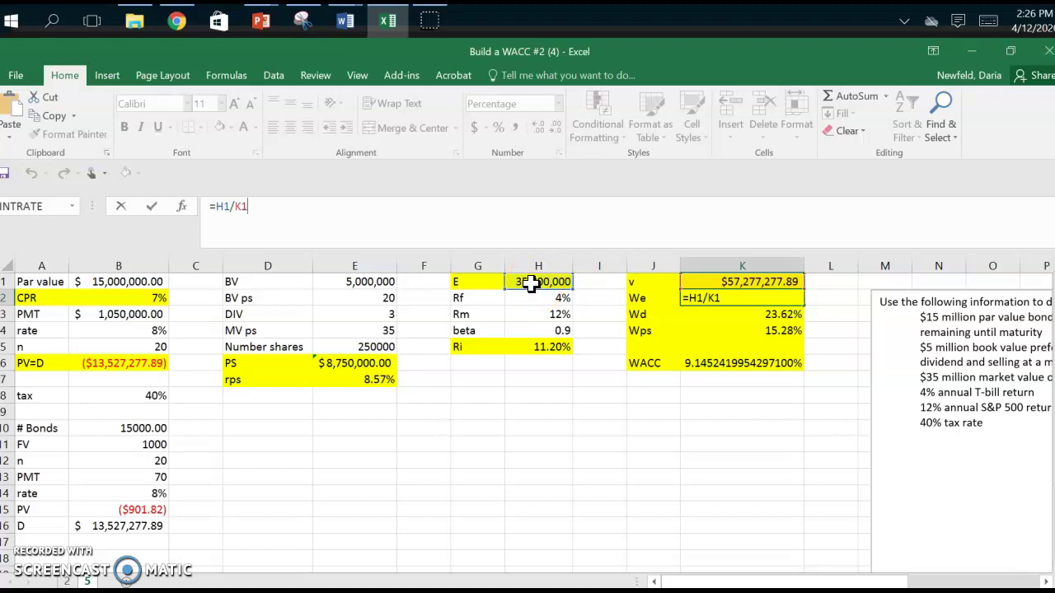
key(ctrl+Return)
click(766, 297)
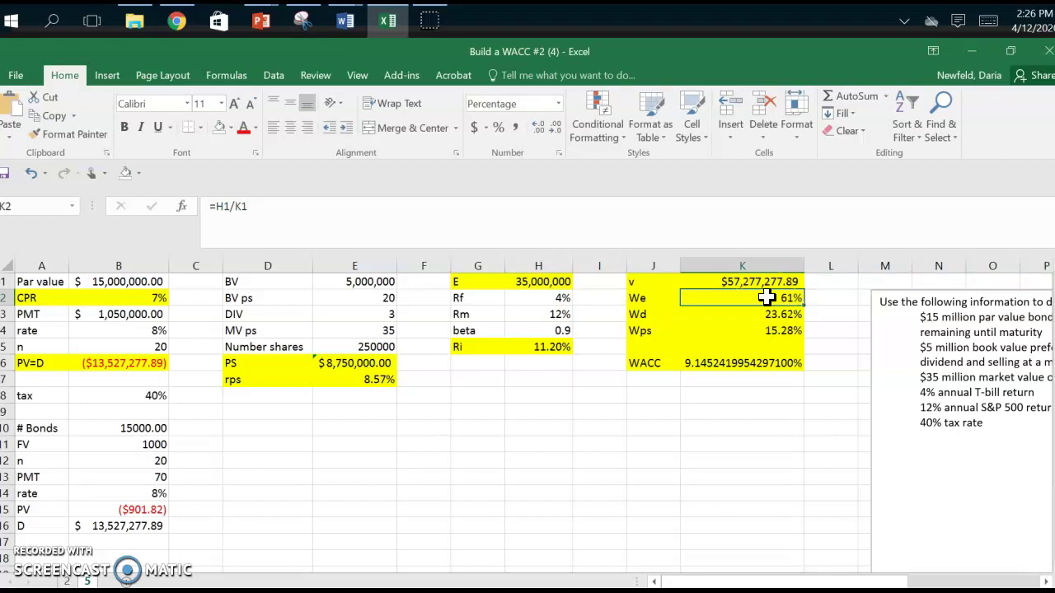
Check the debt weight (Wd) formula in K3 and trace its references to the bond value and v
click(767, 313)
click(245, 207)
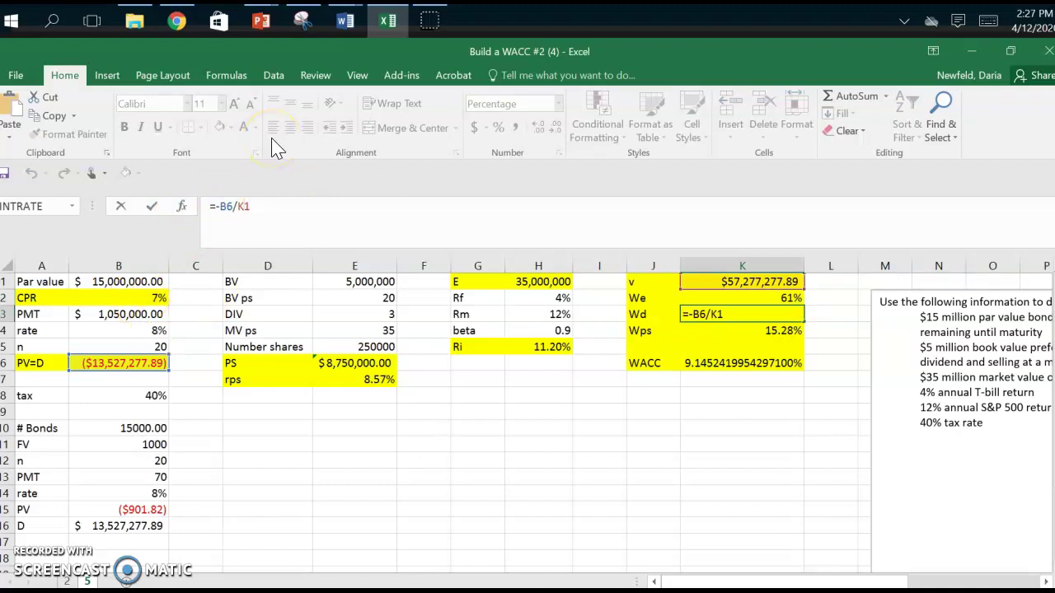
key(ctrl+Return)
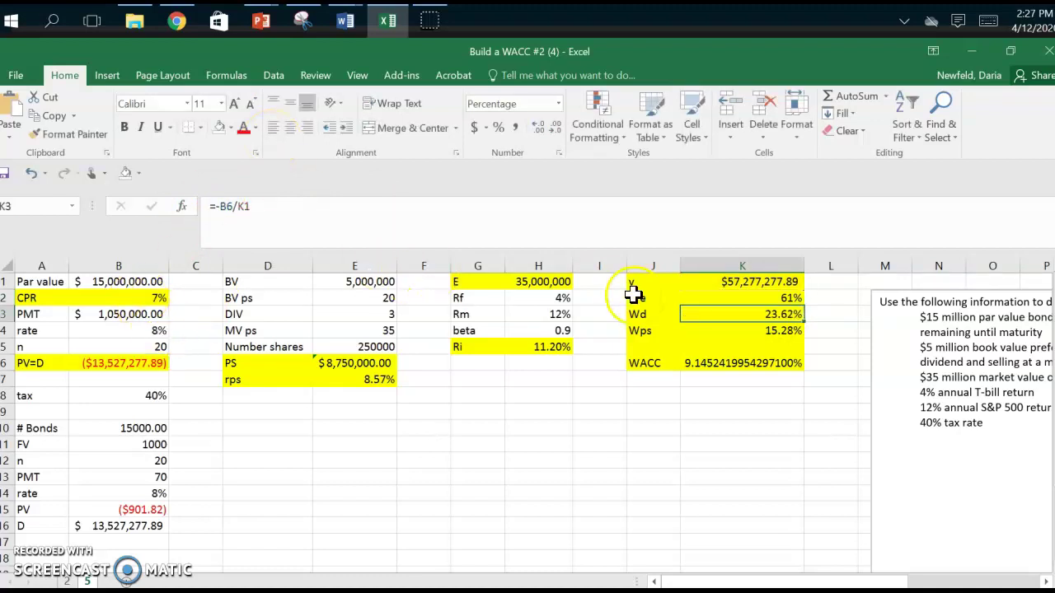
Check the preferred stock weight (Wps) formula in K4 and trace its references to PS in E6 and v in K1
drag(803, 321, 812, 332)
click(759, 330)
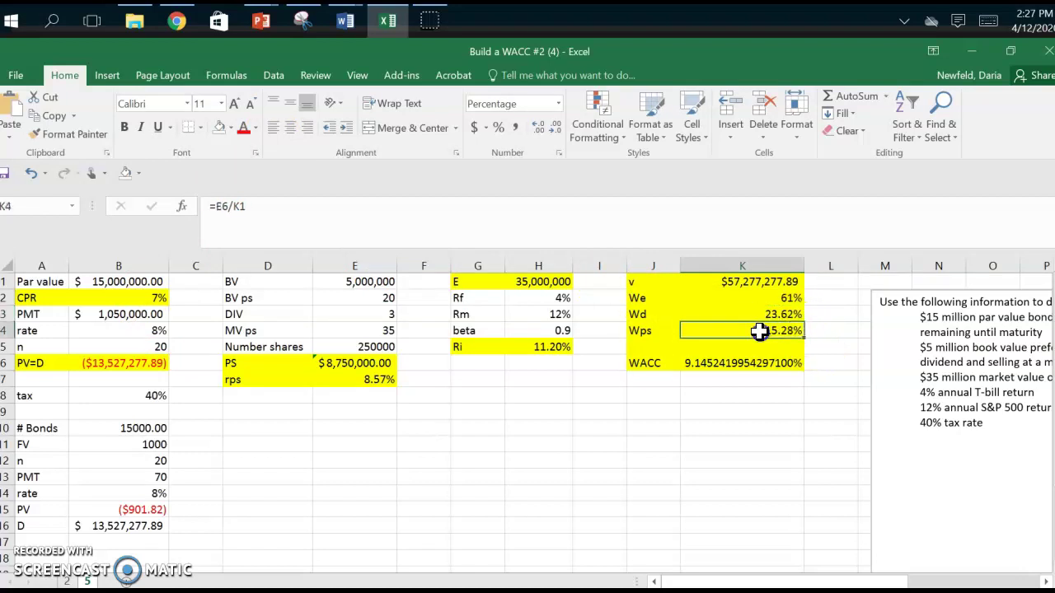
click(240, 205)
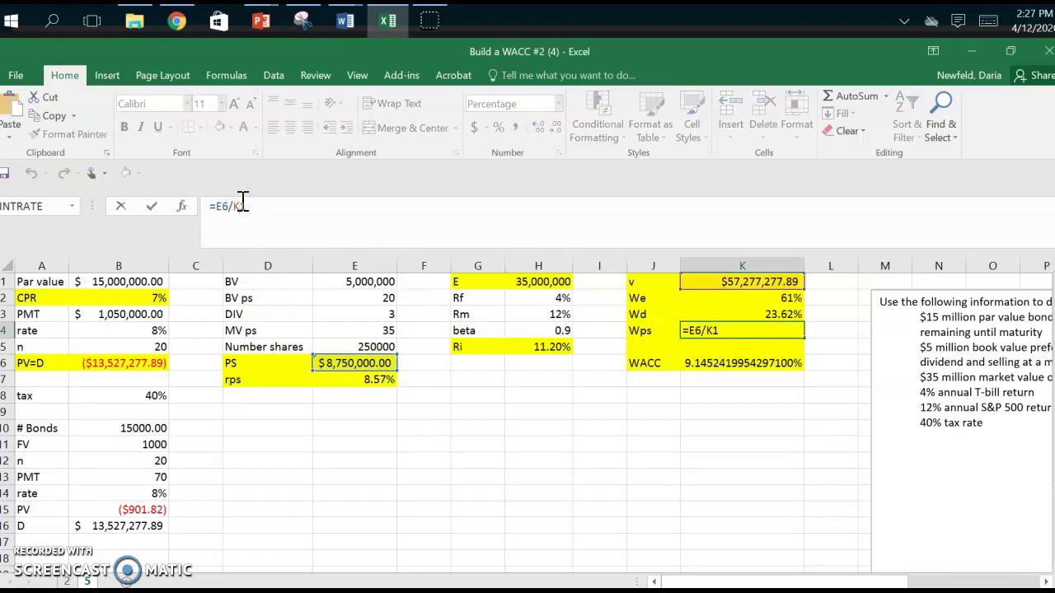
click(342, 365)
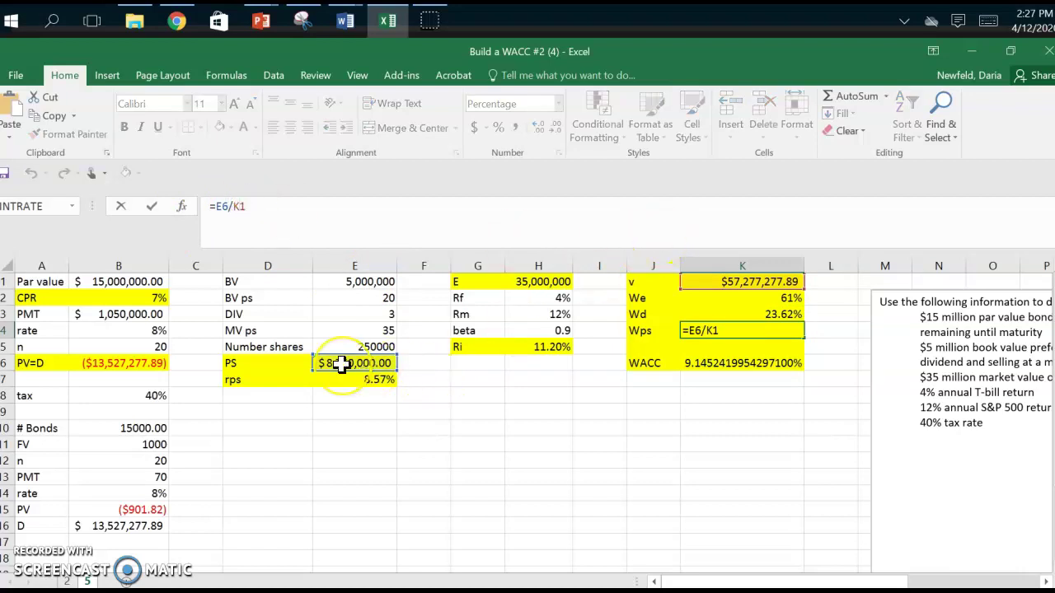
click(739, 281)
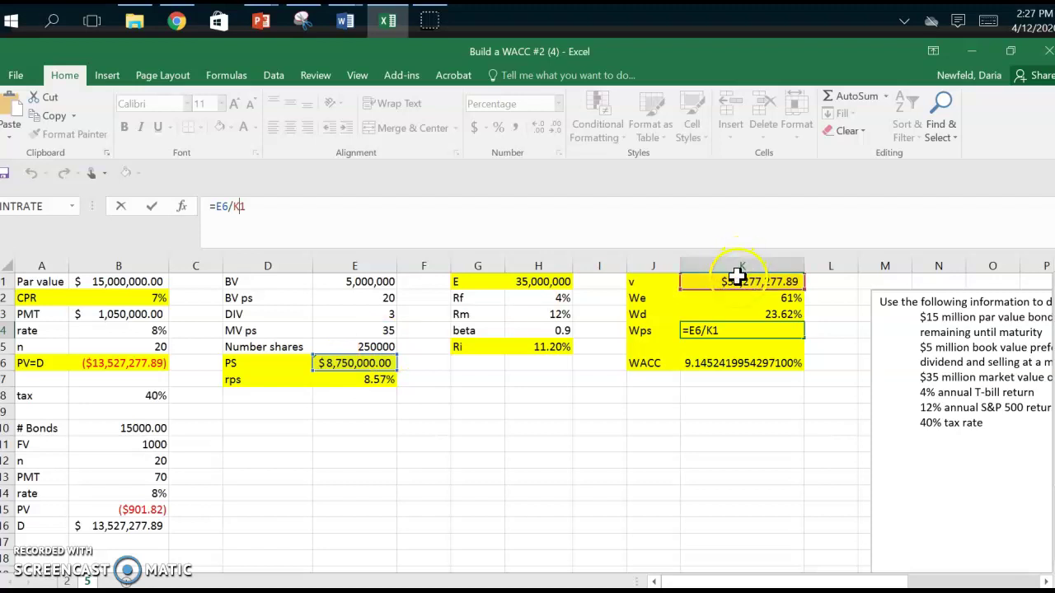
key(Return)
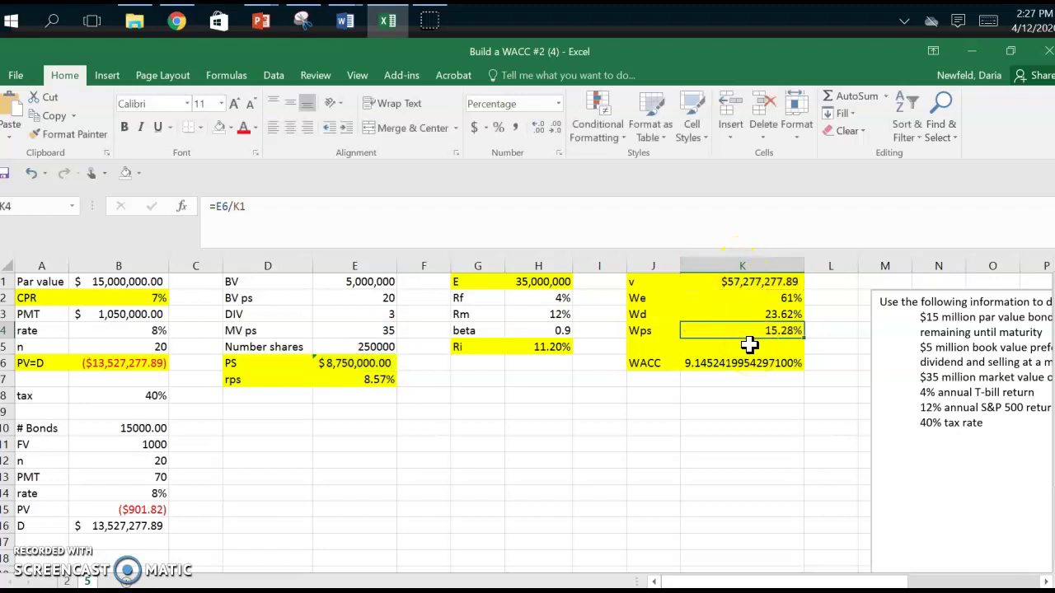
Examine the WACC formula in K6, tracing its references to the three weights, their component costs and the tax rate
click(710, 367)
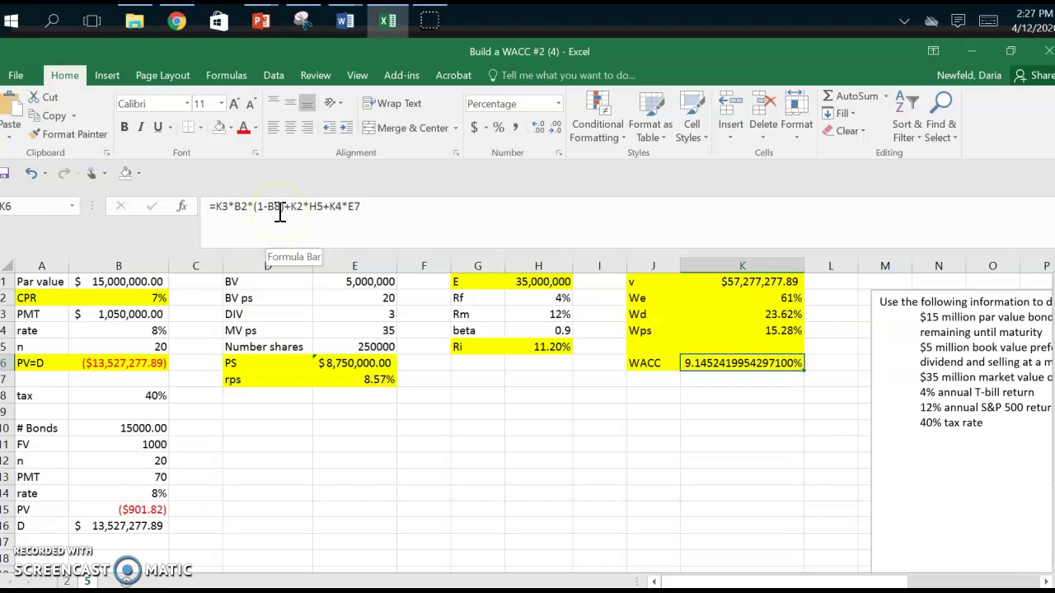
click(280, 211)
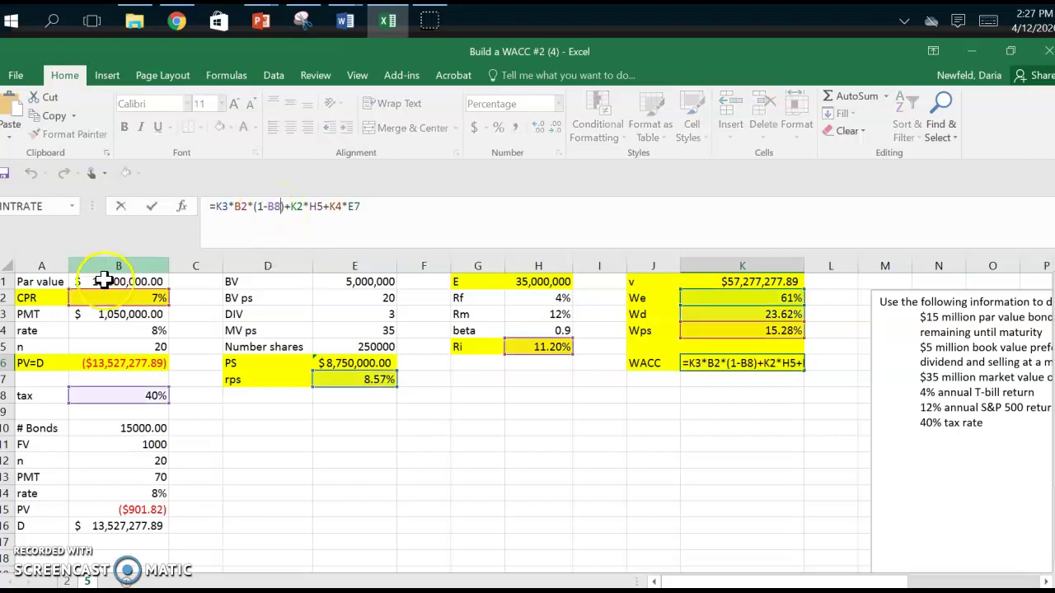
click(141, 298)
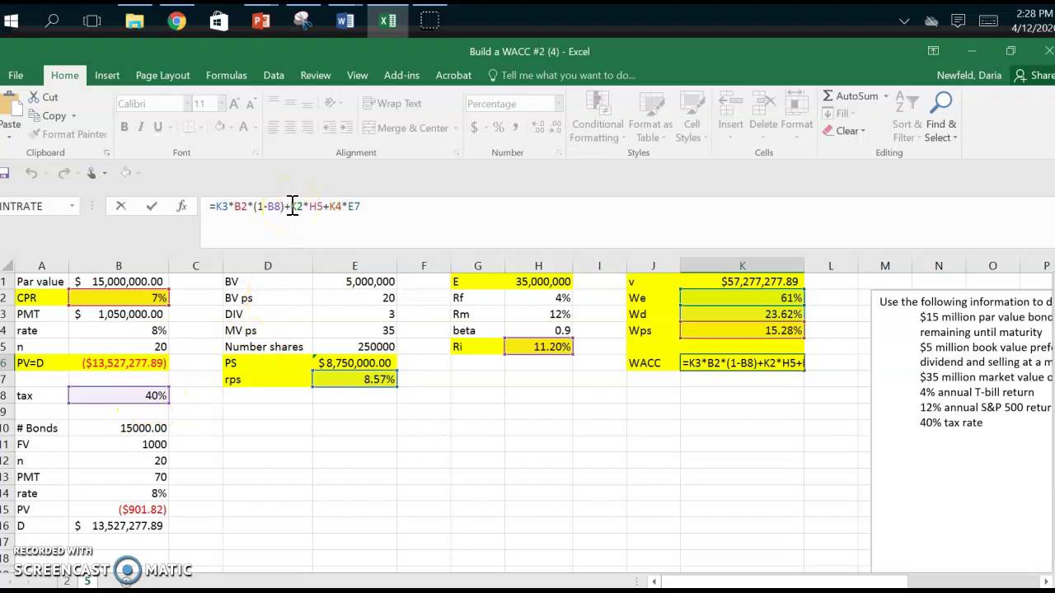
mouse_move(714, 300)
mouse_down()
mouse_move(720, 316)
mouse_move(710, 293)
mouse_up()
click(513, 342)
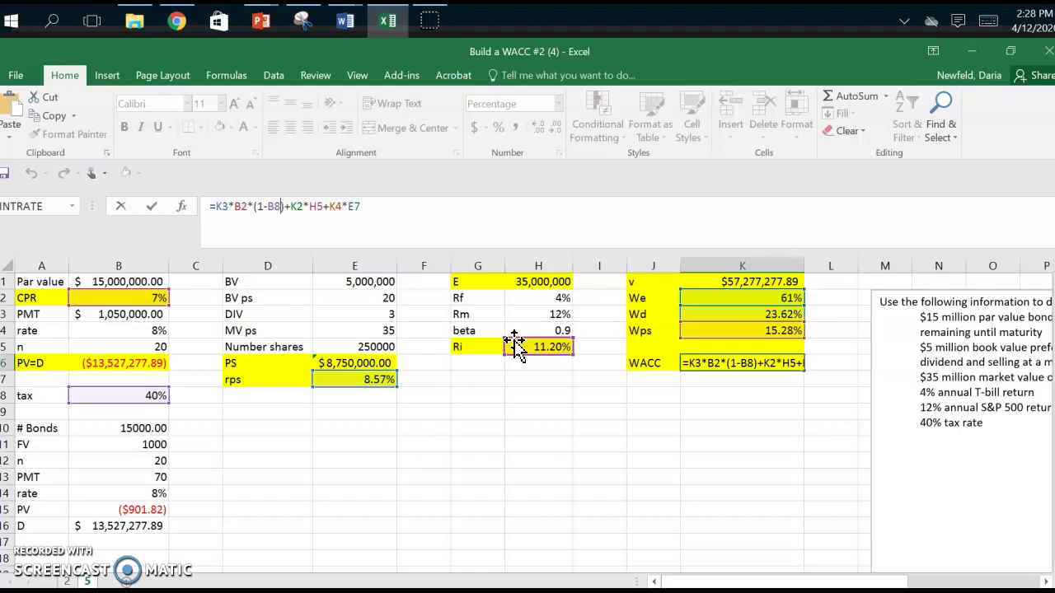
double_click(316, 207)
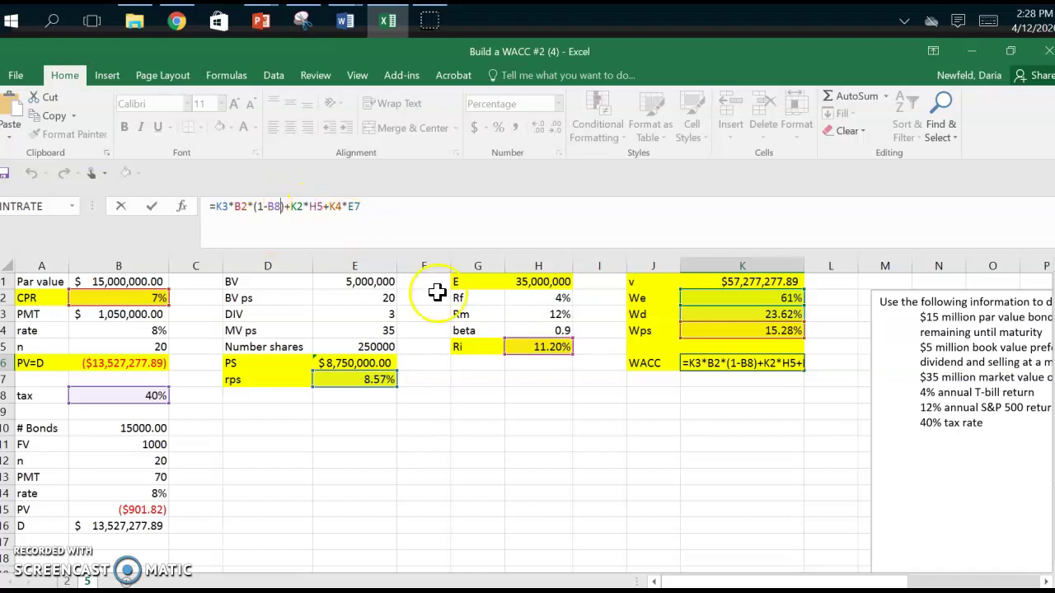
click(546, 349)
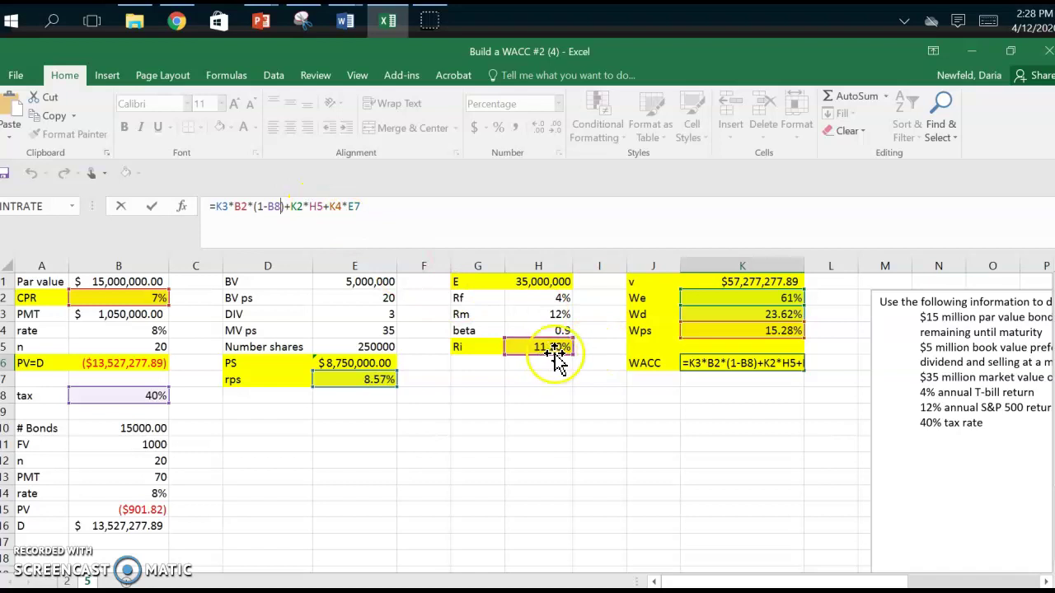
click(283, 206)
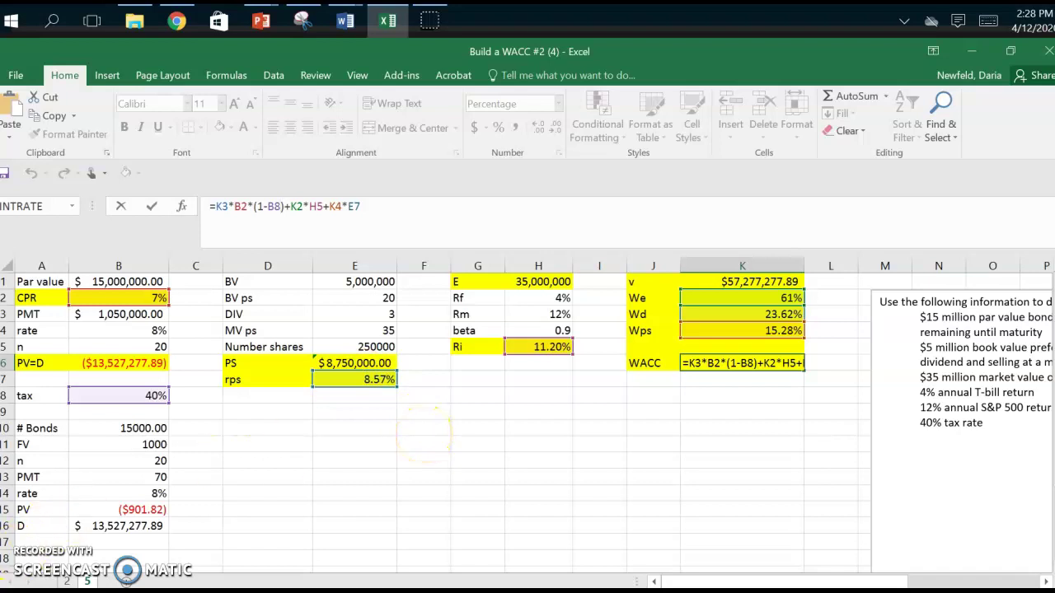
click(315, 511)
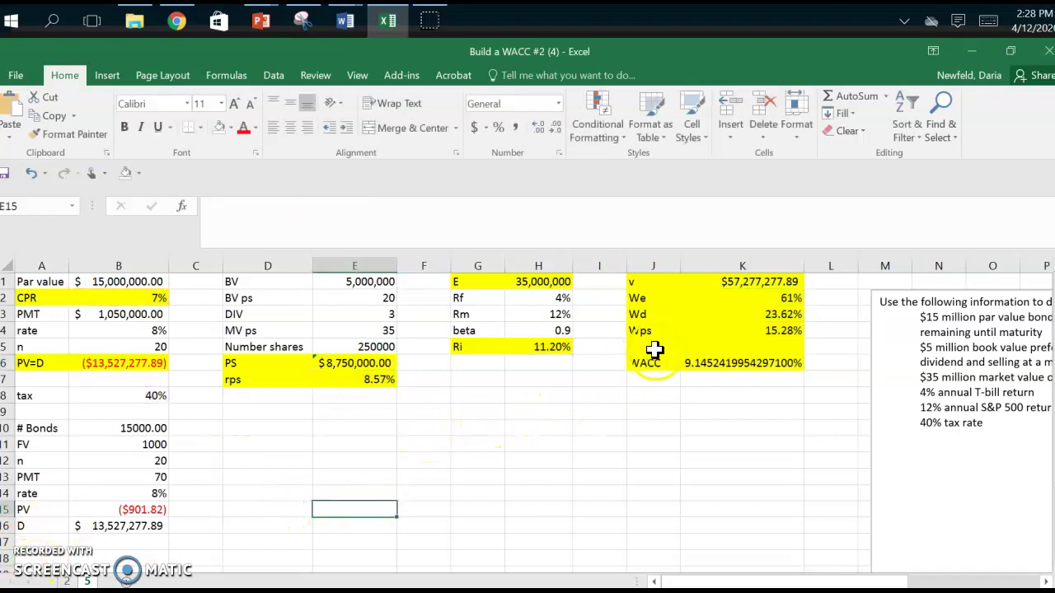